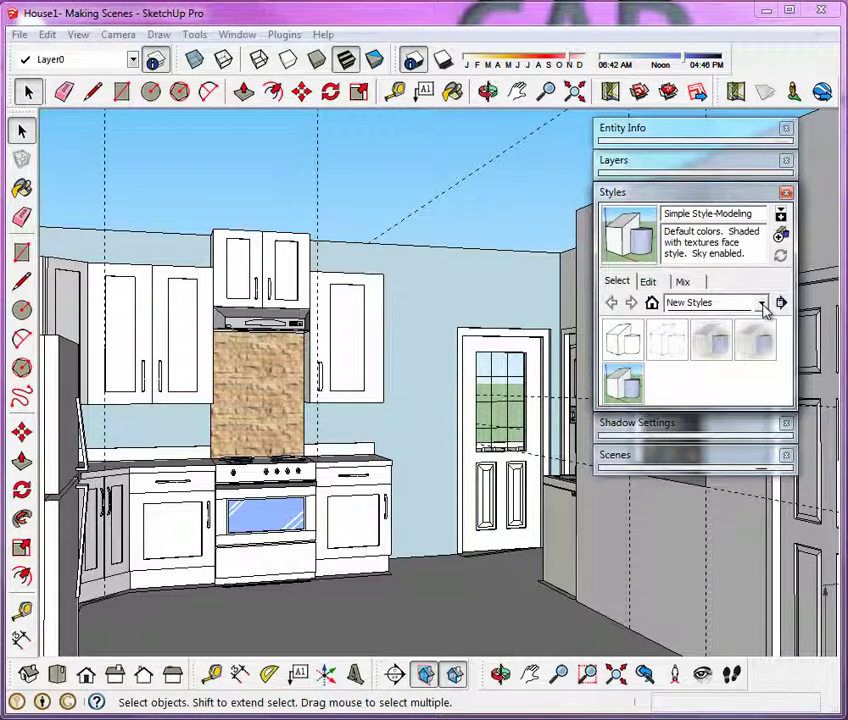
Step: Show the In Model style collection and enlarge the Styles window to fit all its thumbnails
left_click(762, 304)
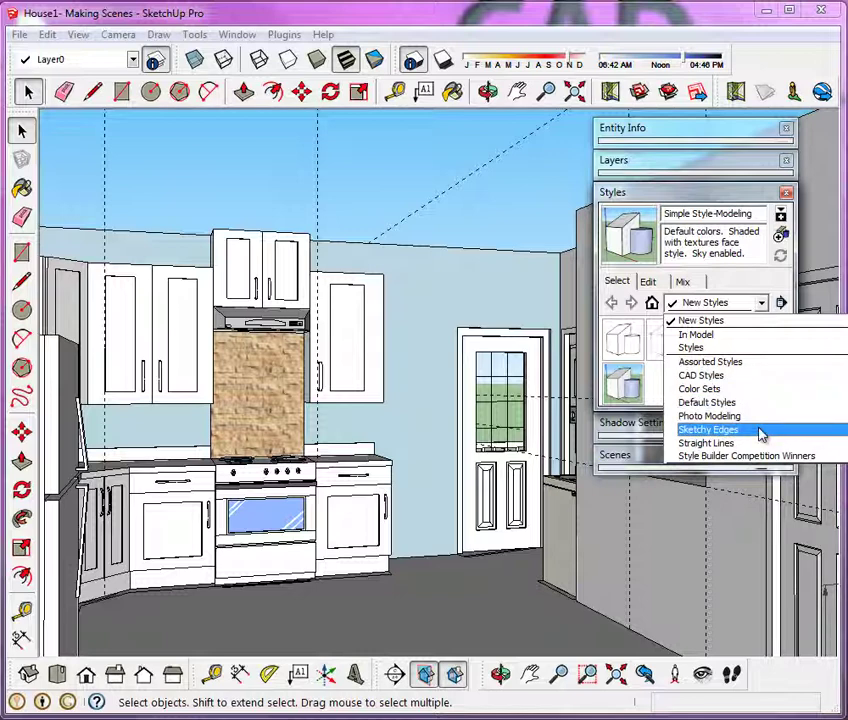
left_click(757, 338)
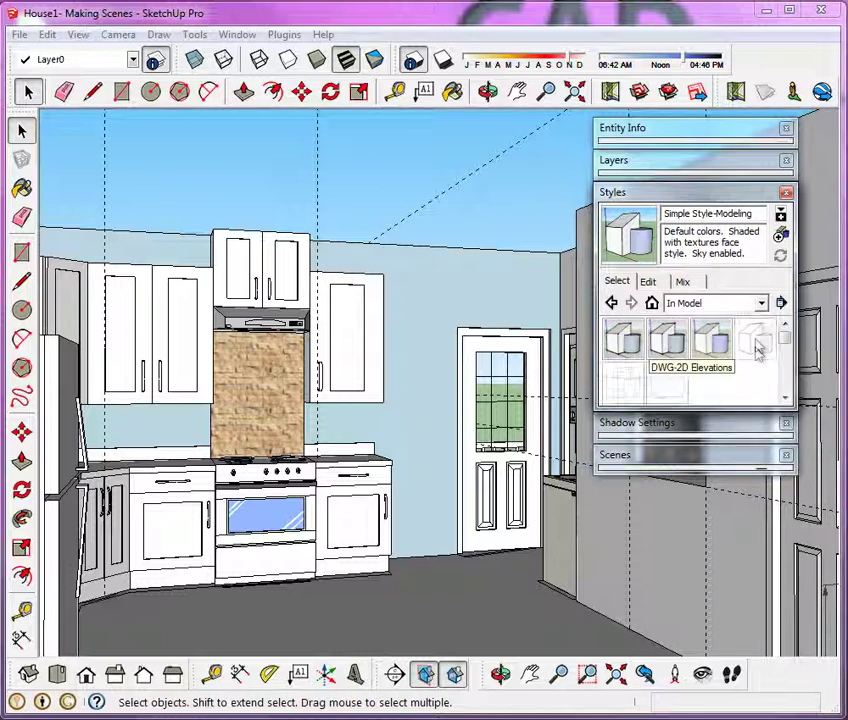
left_click_drag(748, 404, 736, 497)
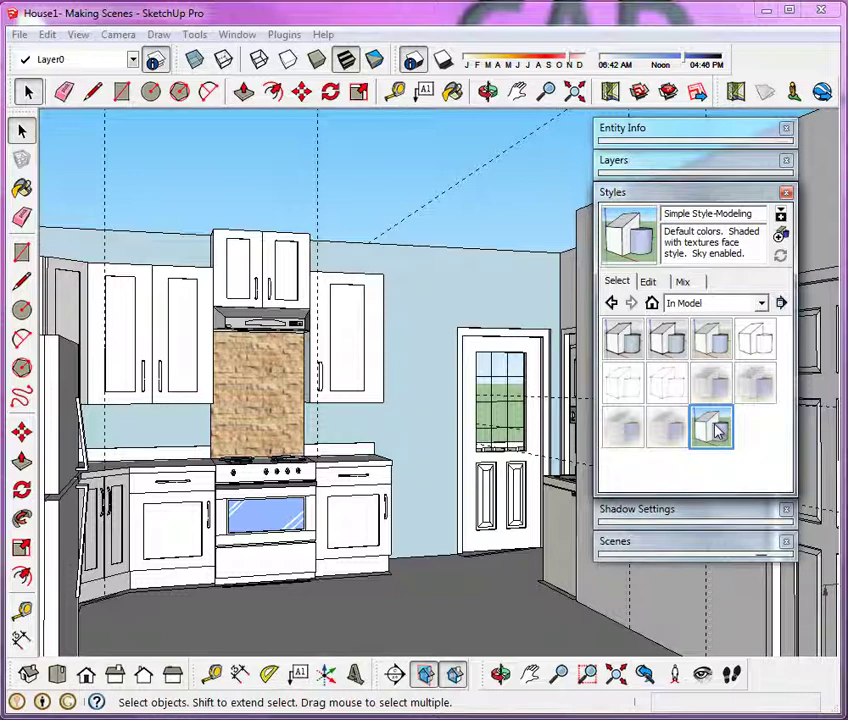
Step: Preview the Shaded and Hidden Line face styles in the current style's face settings and restore Shaded With Textures
left_click(652, 283)
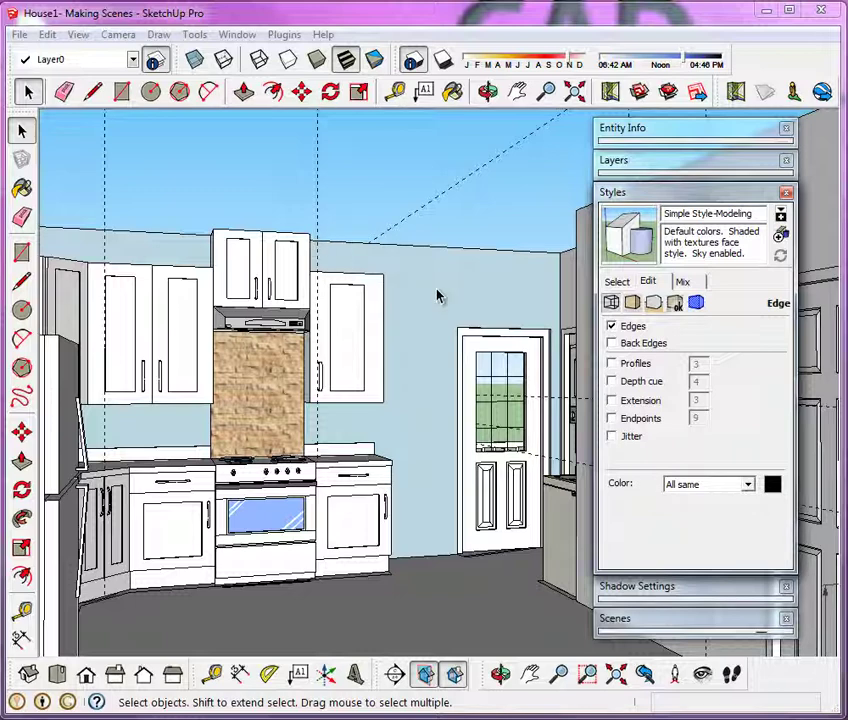
left_click(632, 303)
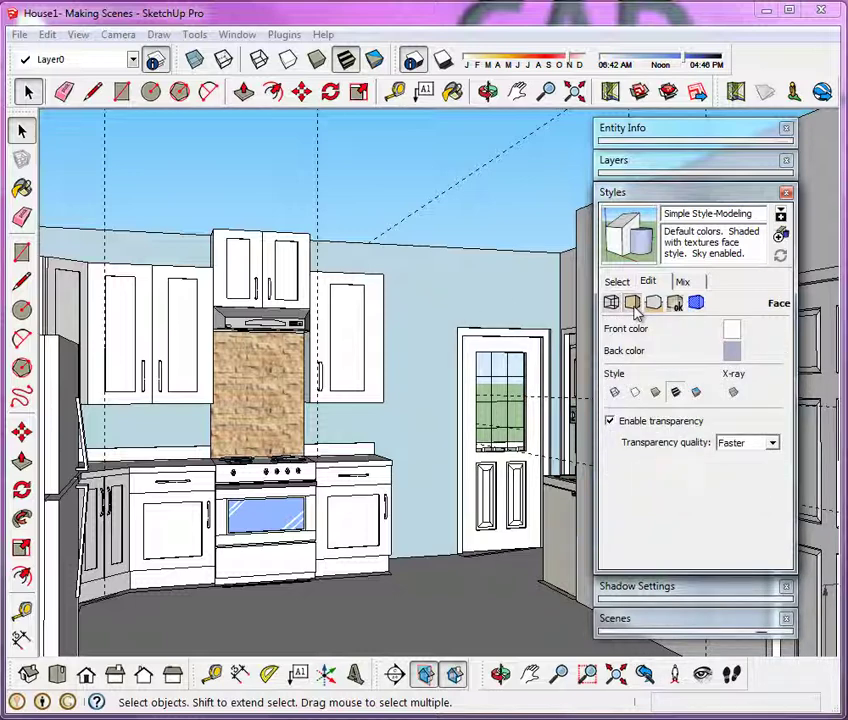
left_click(658, 394)
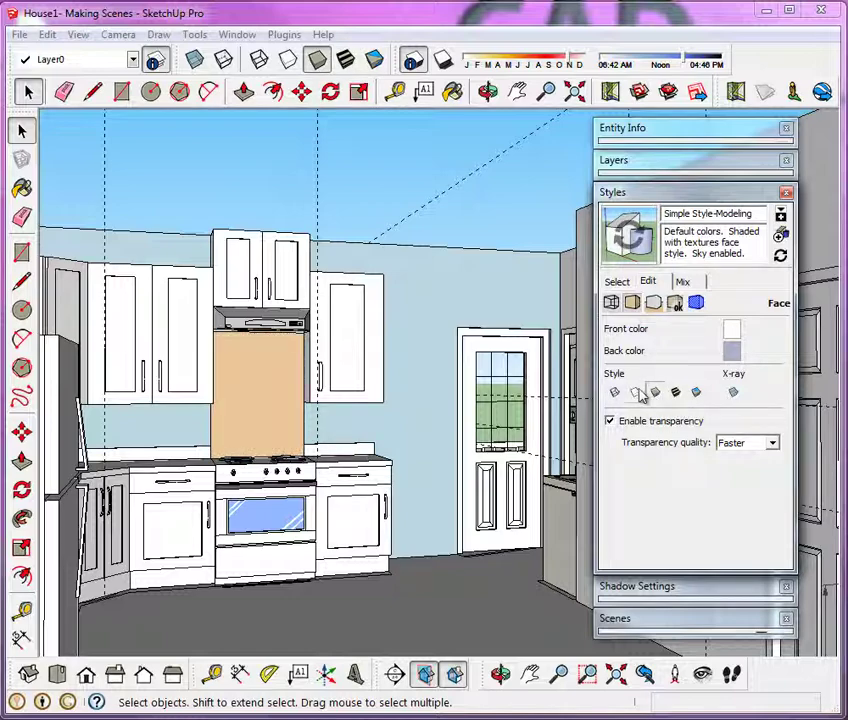
left_click(639, 394)
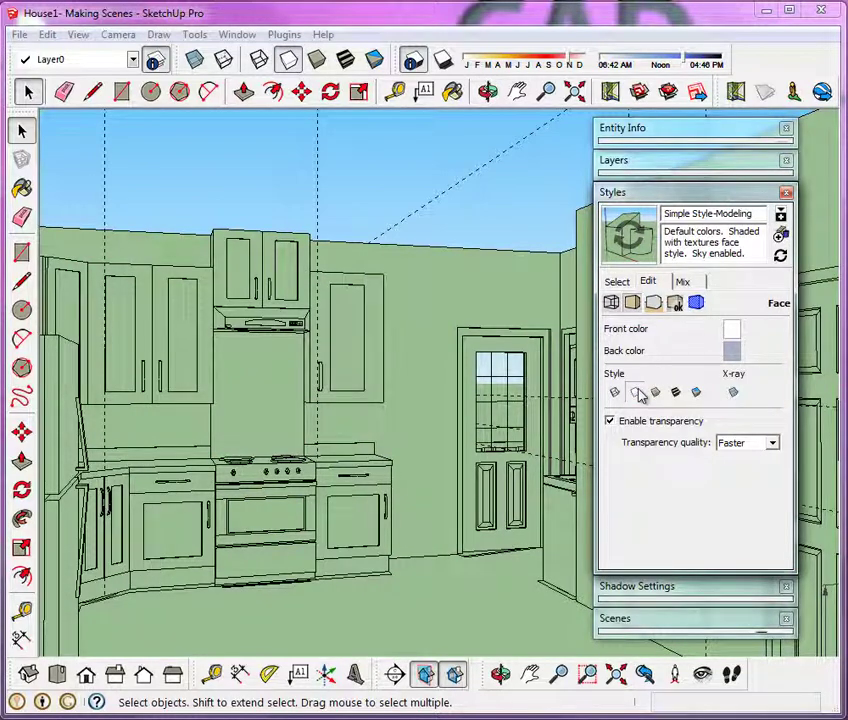
left_click(676, 393)
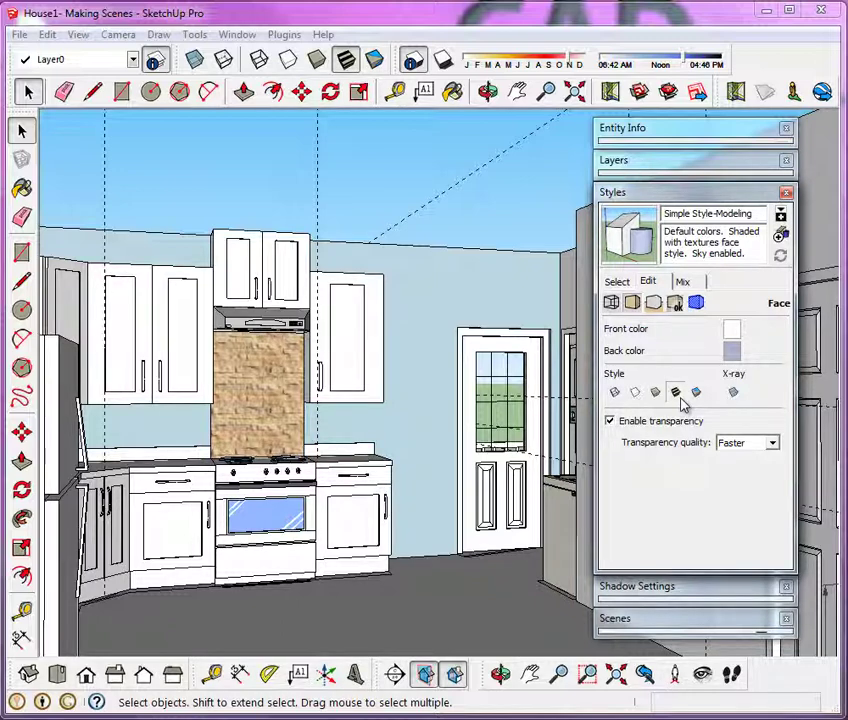
Step: Turn the sky off and back on in the style's background settings
left_click(654, 302)
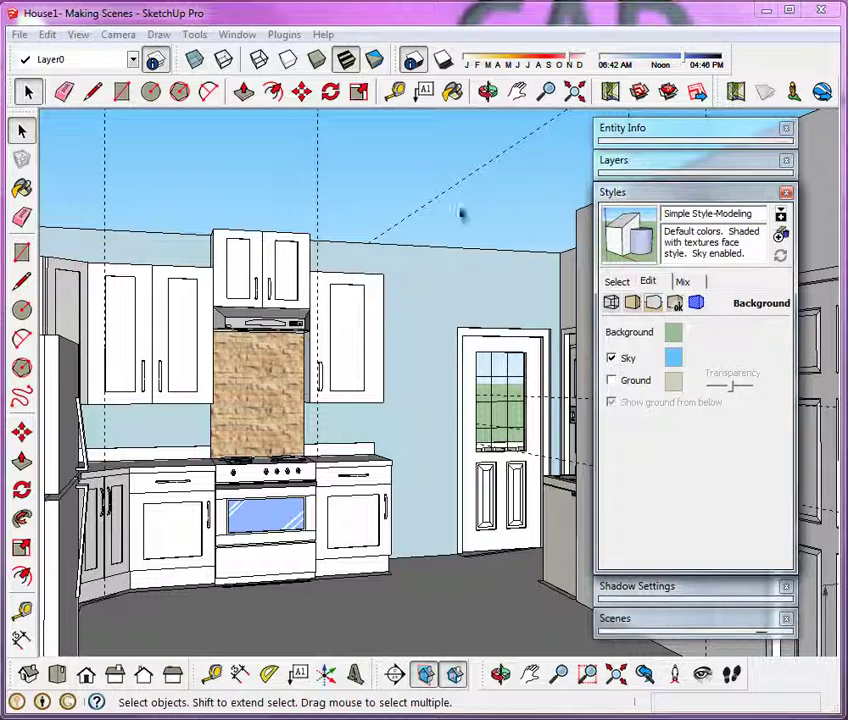
left_click(625, 361)
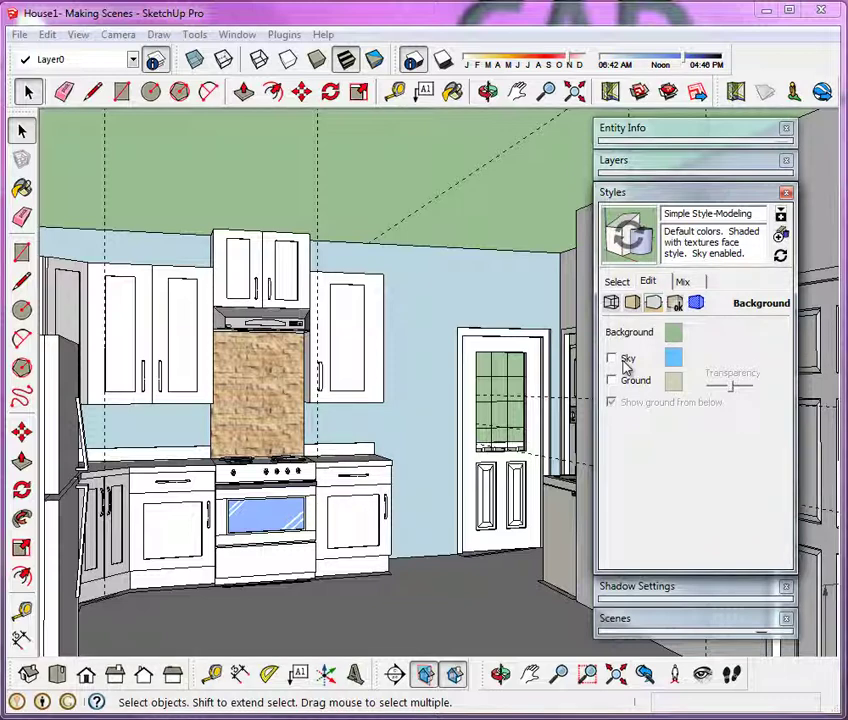
left_click(624, 362)
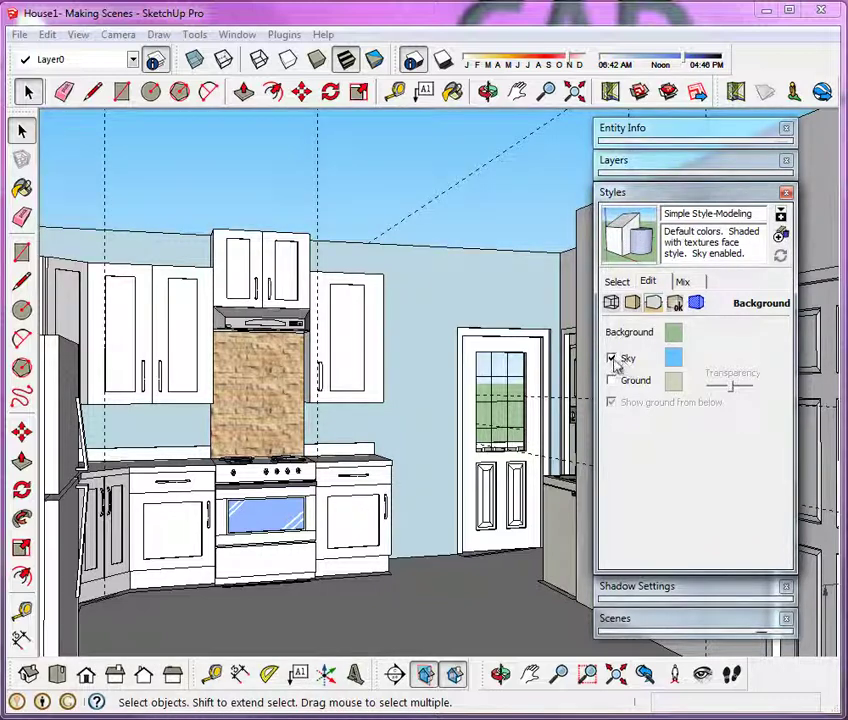
Step: With the style's modeling settings displayed, select the whole model, lock it, unlock it again and clear the selection
left_click(675, 303)
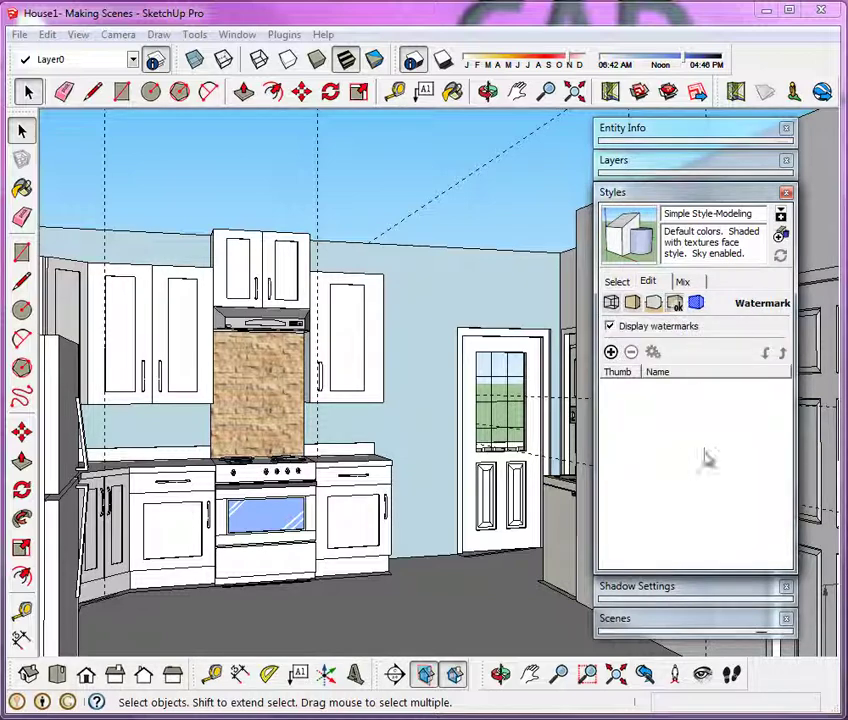
left_click(697, 303)
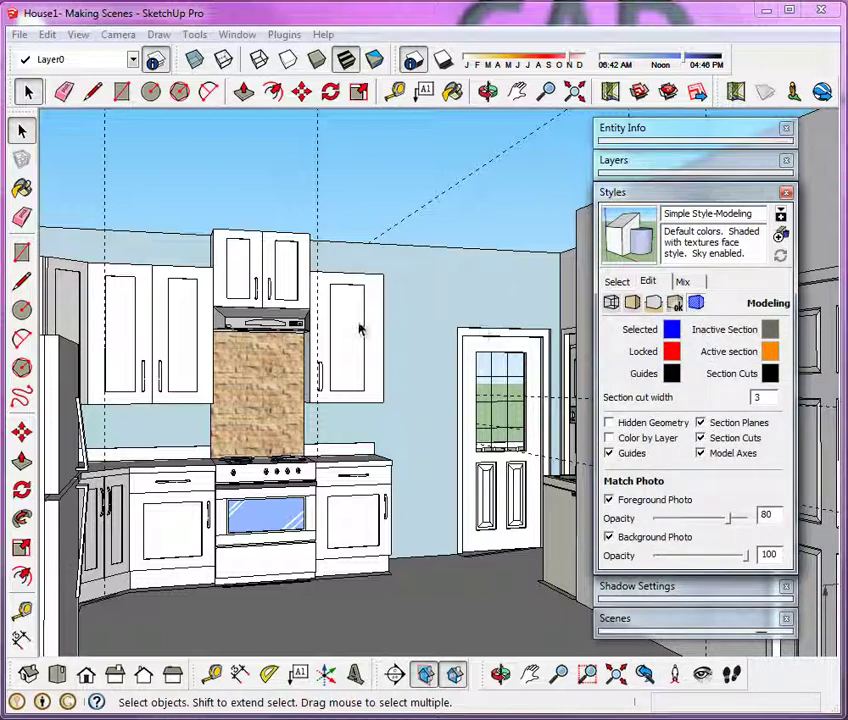
key("ctrl+a")
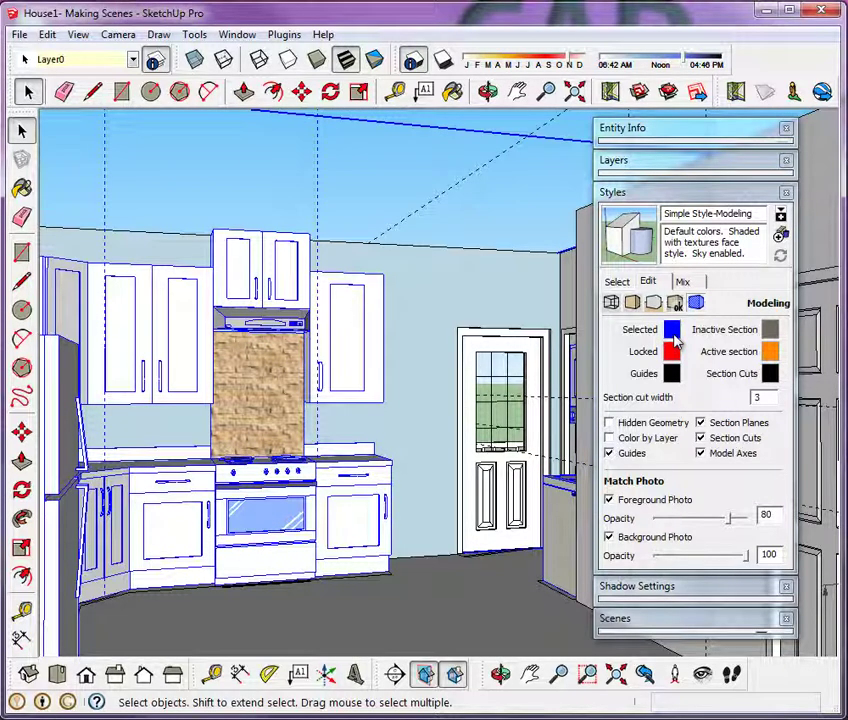
right_click(360, 332)
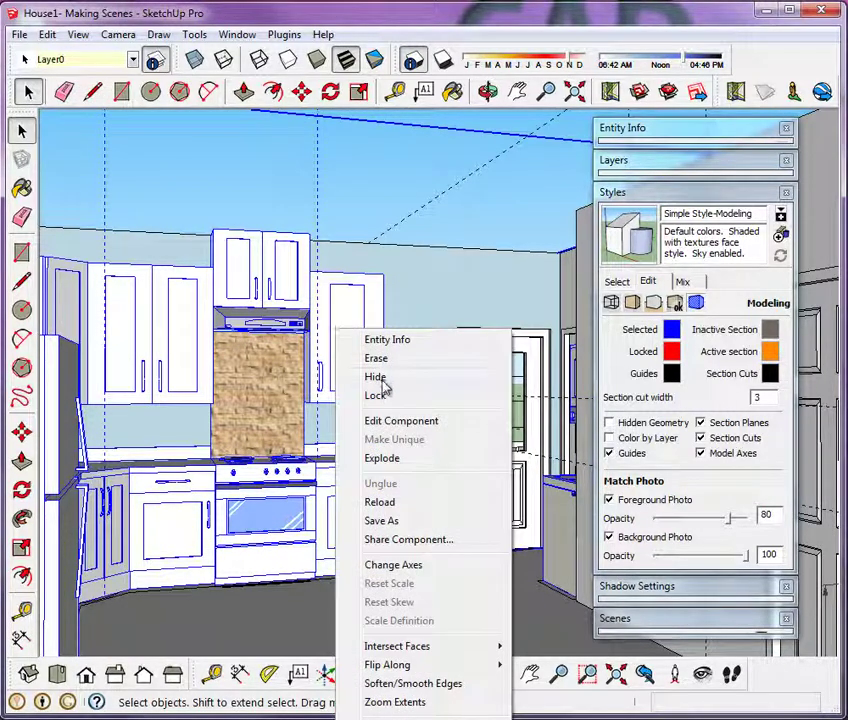
left_click(384, 397)
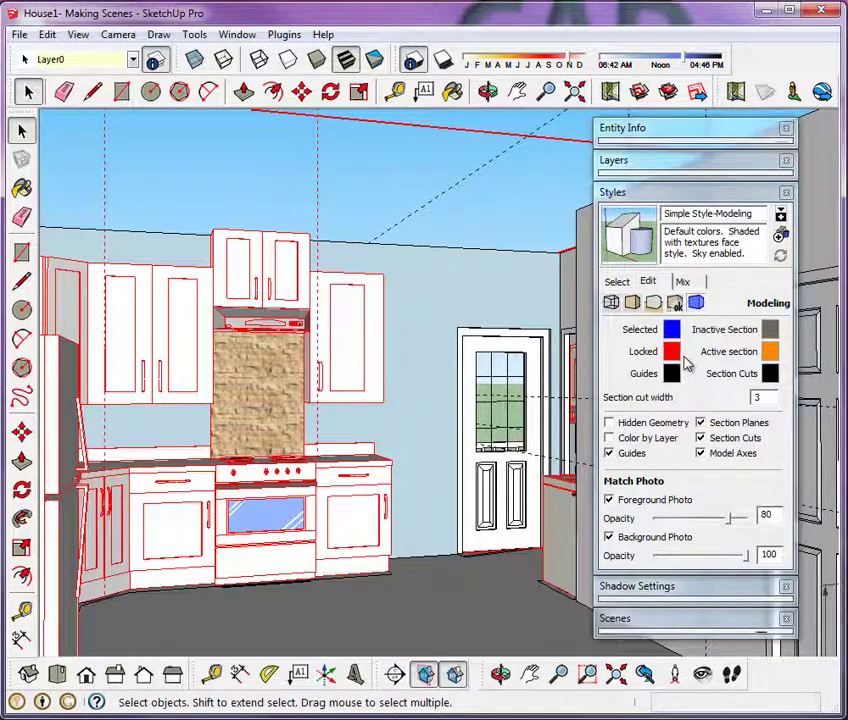
right_click(352, 346)
left_click(386, 404)
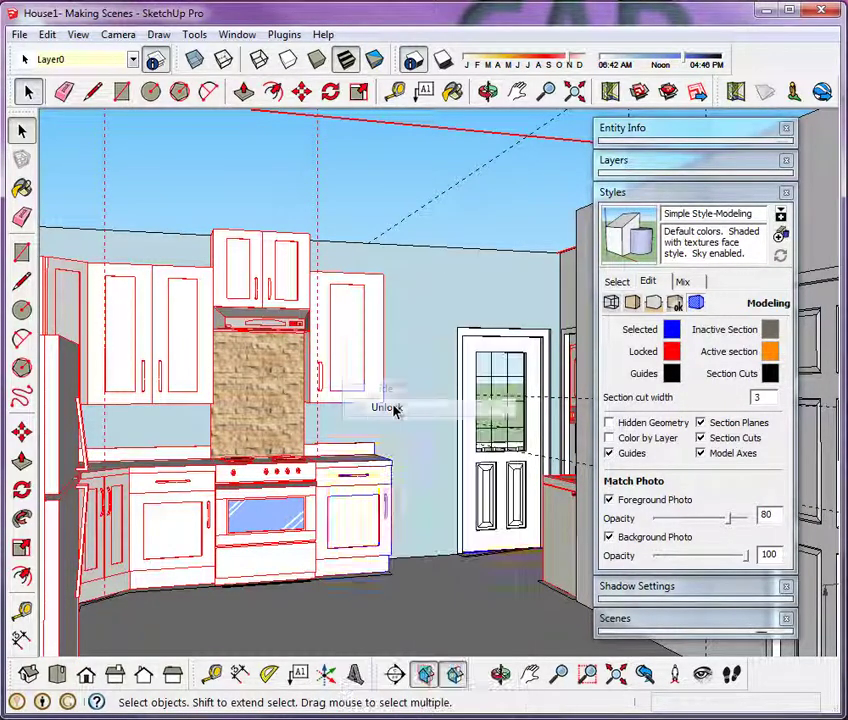
left_click(420, 222)
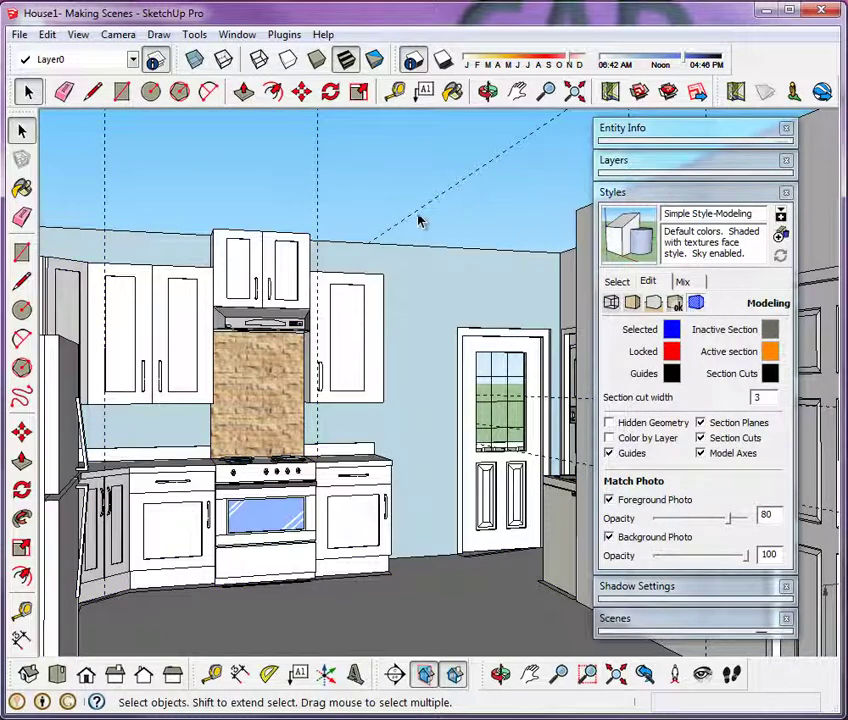
Step: Change the guide line color to bright green in the style's modeling settings
left_click(672, 374)
left_click(5, 415)
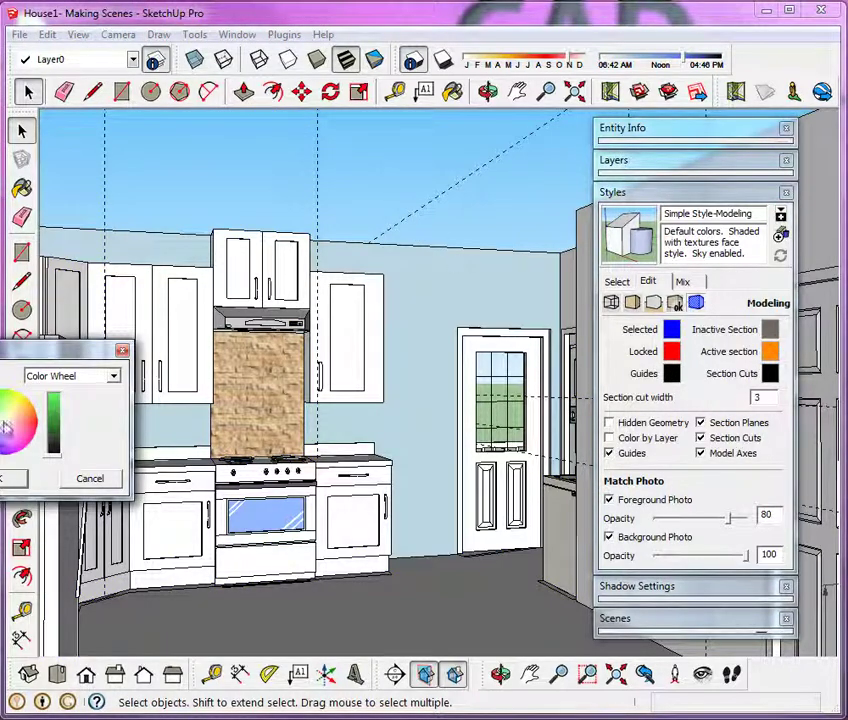
left_click(6, 480)
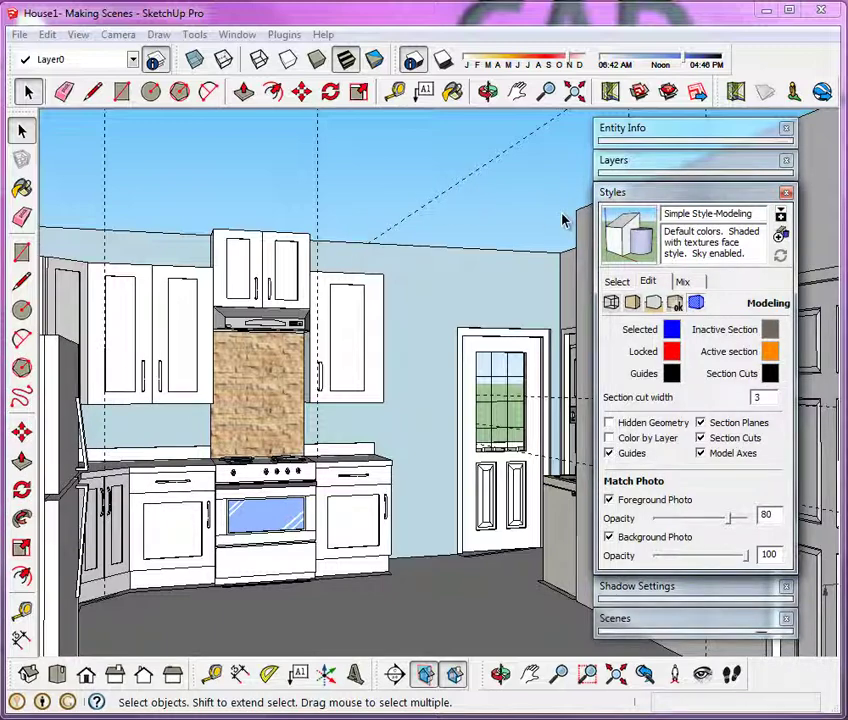
left_click(670, 374)
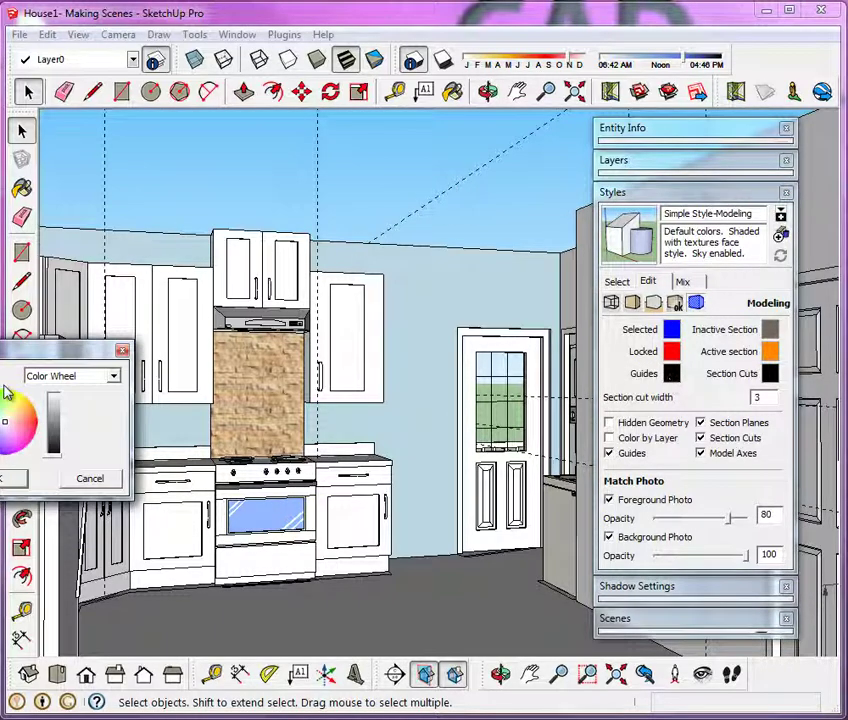
left_click_drag(66, 432, 58, 402)
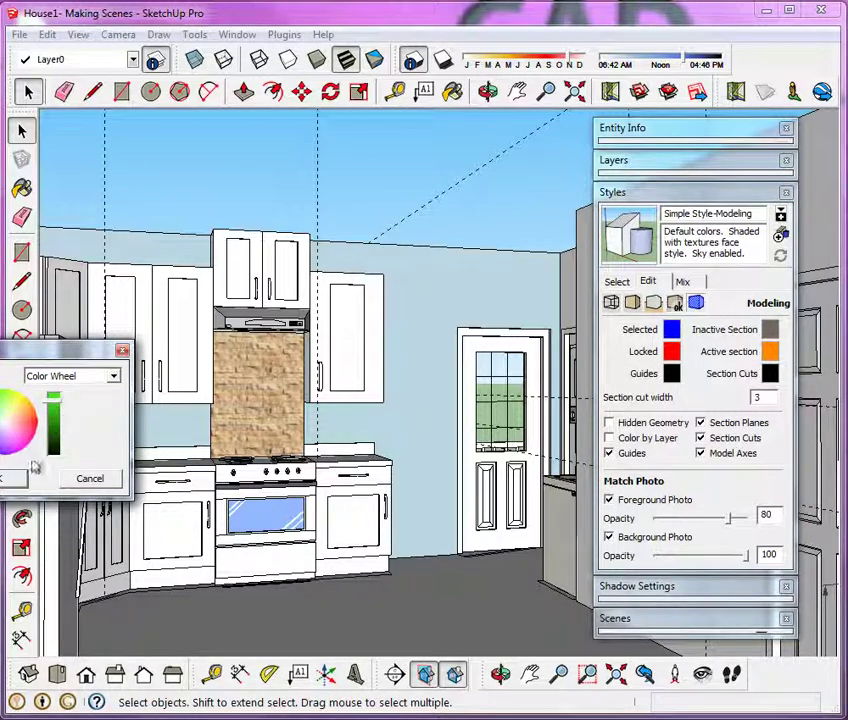
left_click(6, 480)
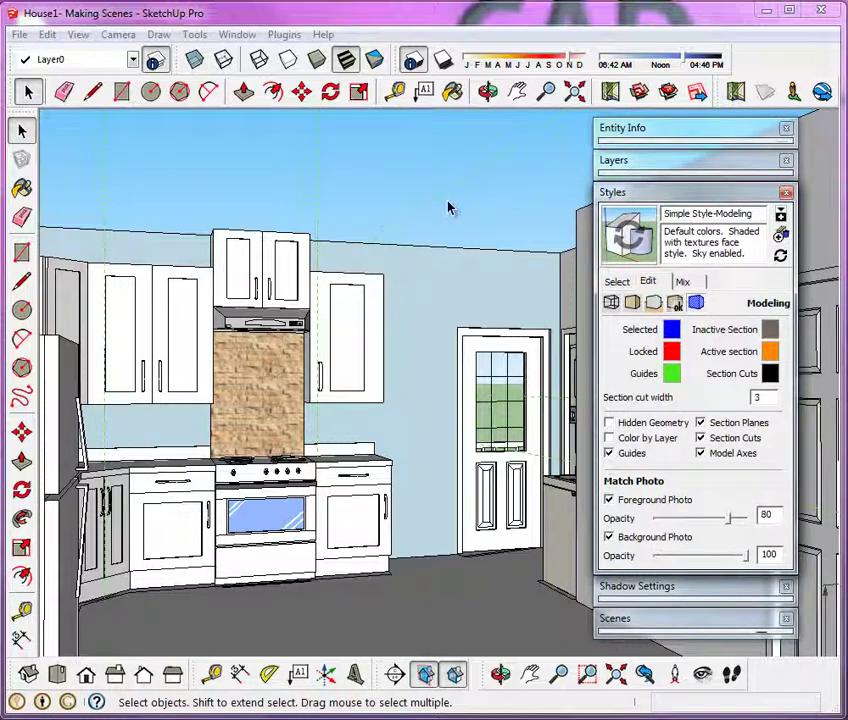
Step: Set the guide color back to black and switch guide visibility off and on again
left_click(670, 374)
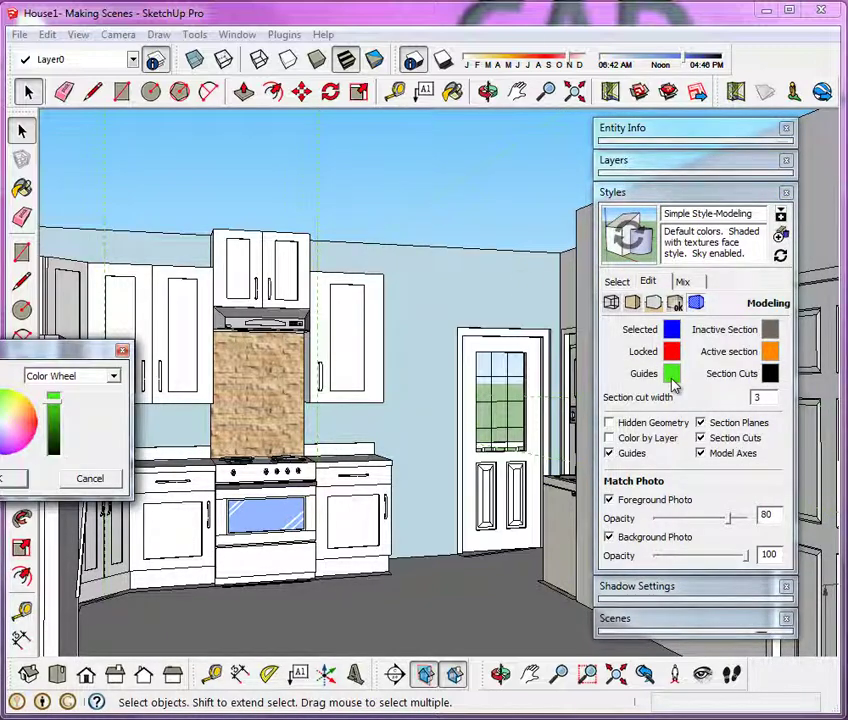
left_click_drag(66, 412, 55, 454)
left_click(12, 478)
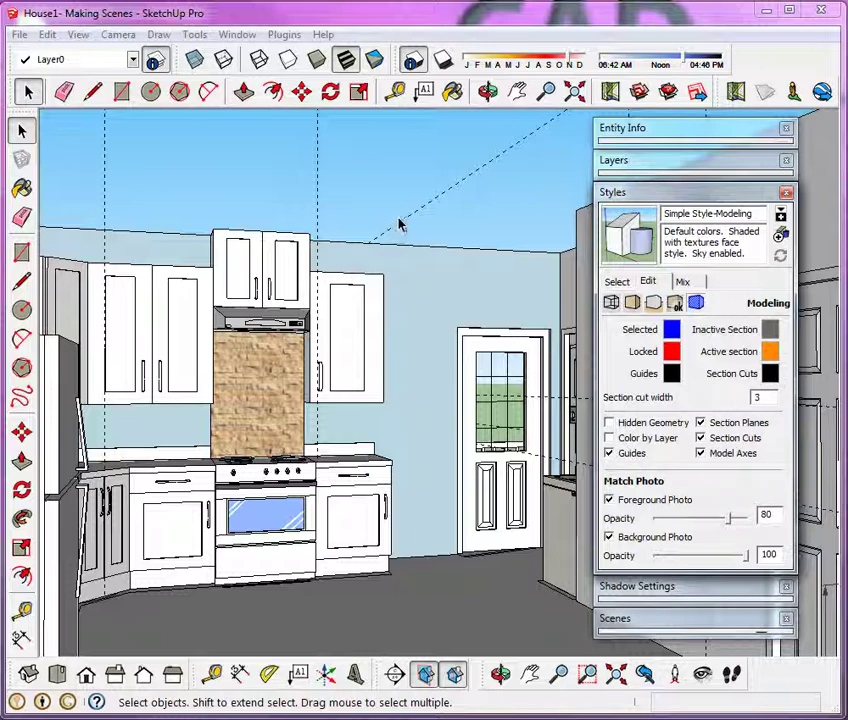
left_click(620, 456)
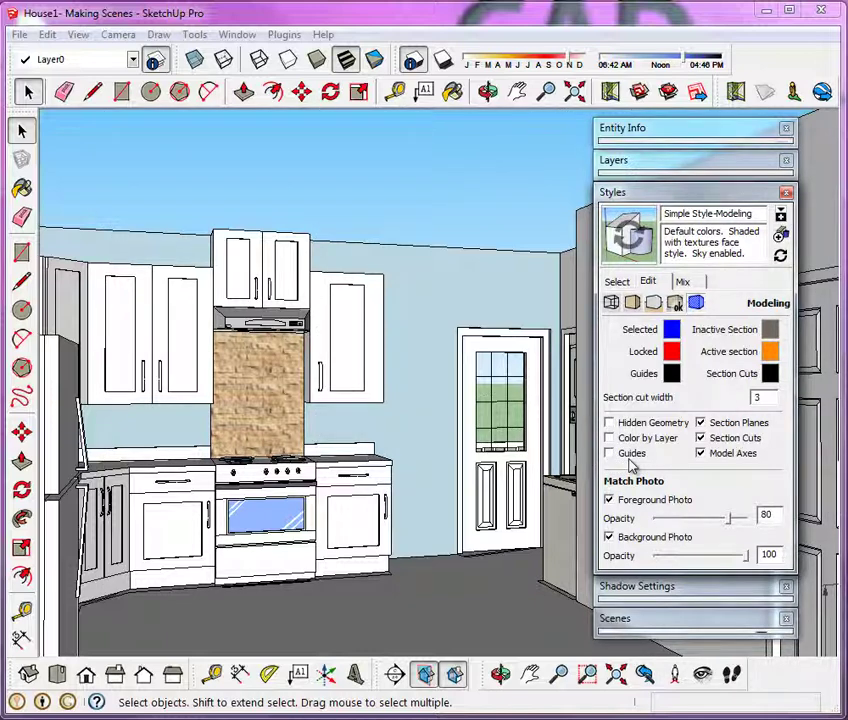
left_click(630, 458)
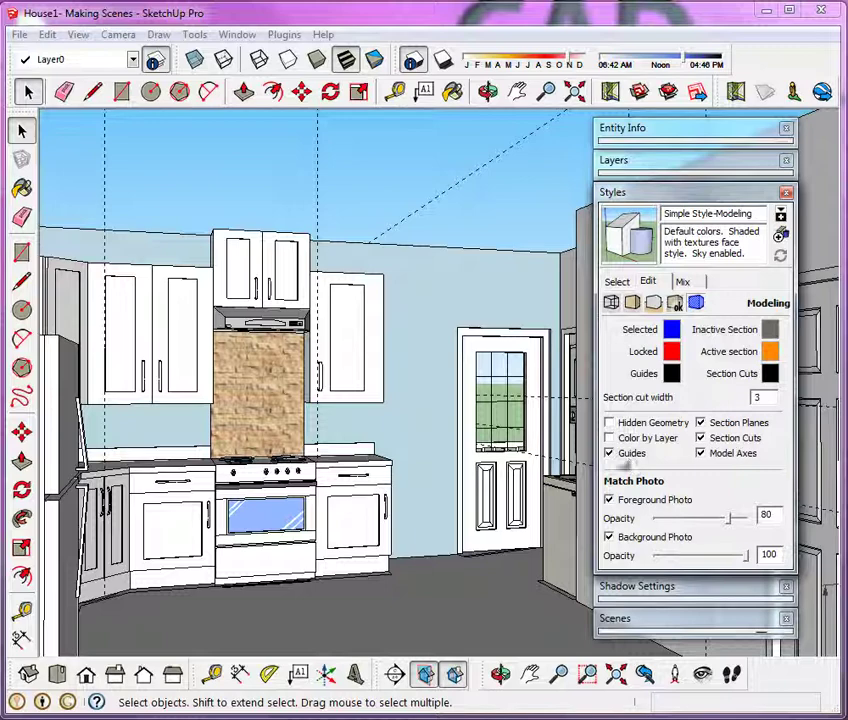
Step: Move from the kitchen interior to an exterior perspective view showing the front and side of the whole house
scroll(407, 492, "up", 5)
scroll(424, 435, "down", 5)
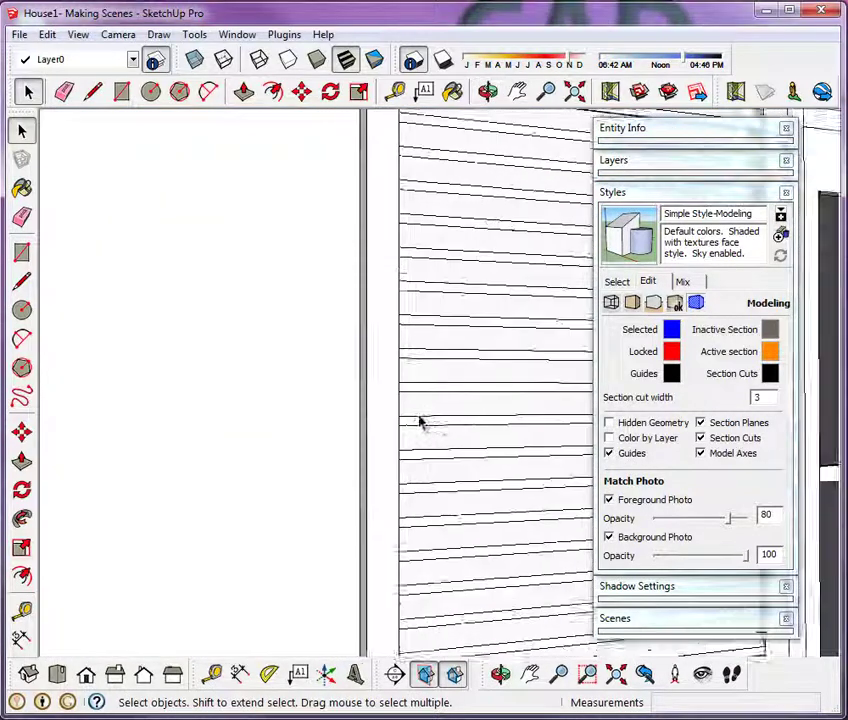
scroll(459, 418, "up", 3)
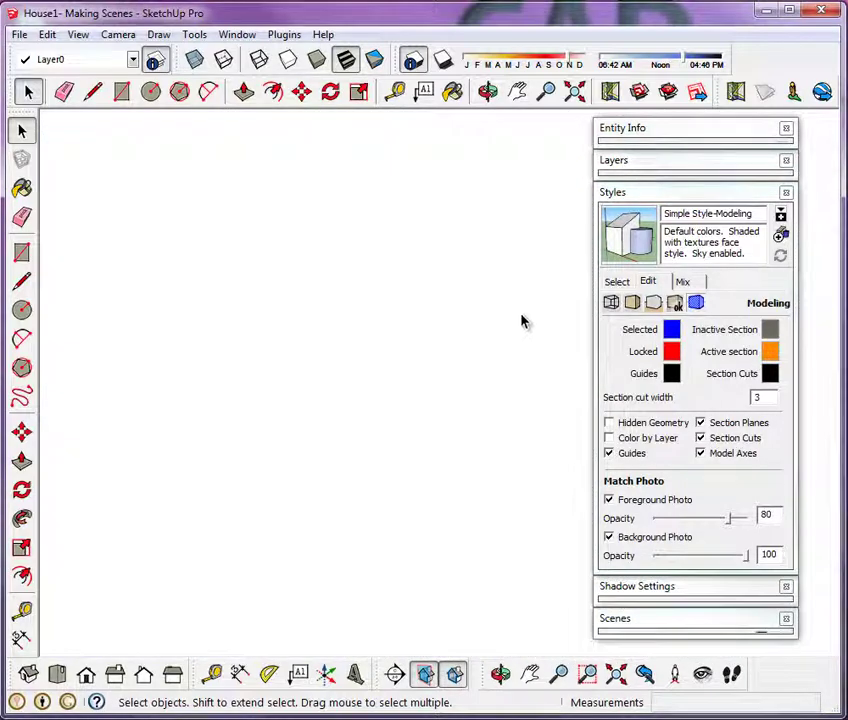
left_click(28, 675)
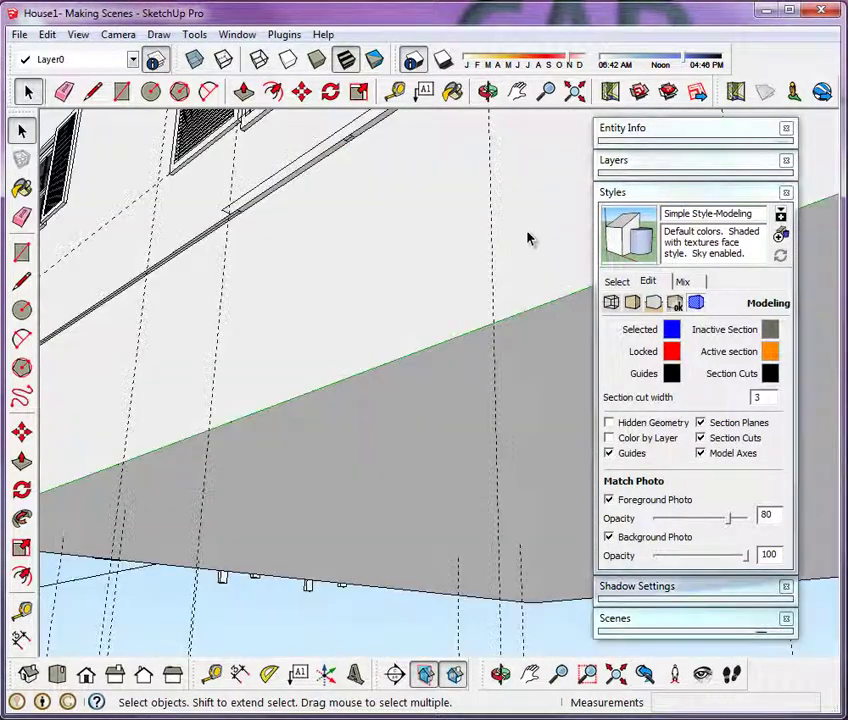
middle_click_drag(424, 322, 481, 280)
scroll(143, 378, "down", 6)
middle_click_drag(433, 443, 172, 389)
scroll(416, 356, "up", 5)
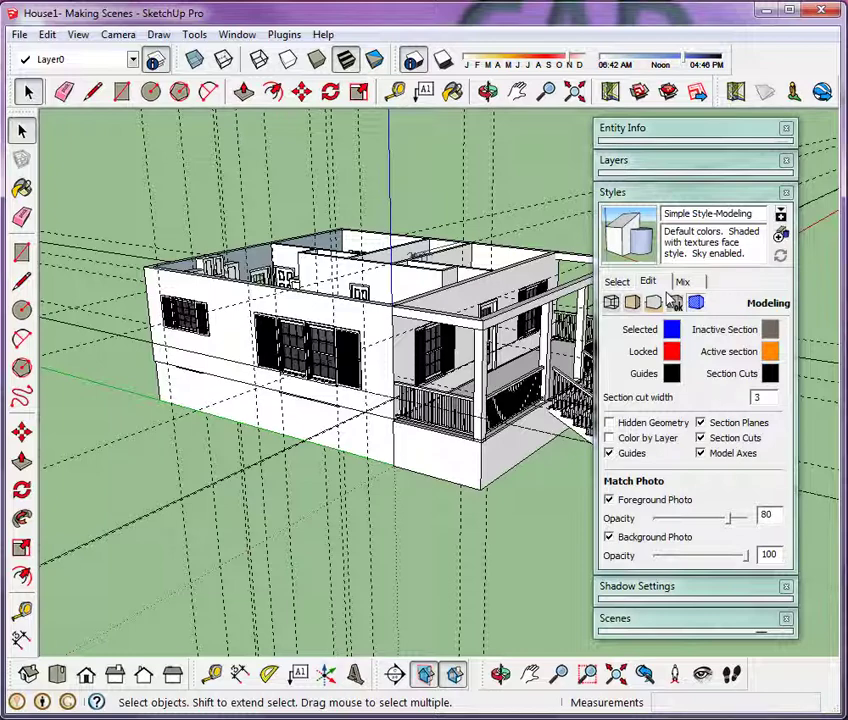
Step: In the style's face settings, switch transparency off and on for the side windows, and try Hidden Line before returning to Shaded with Textures
left_click(653, 302)
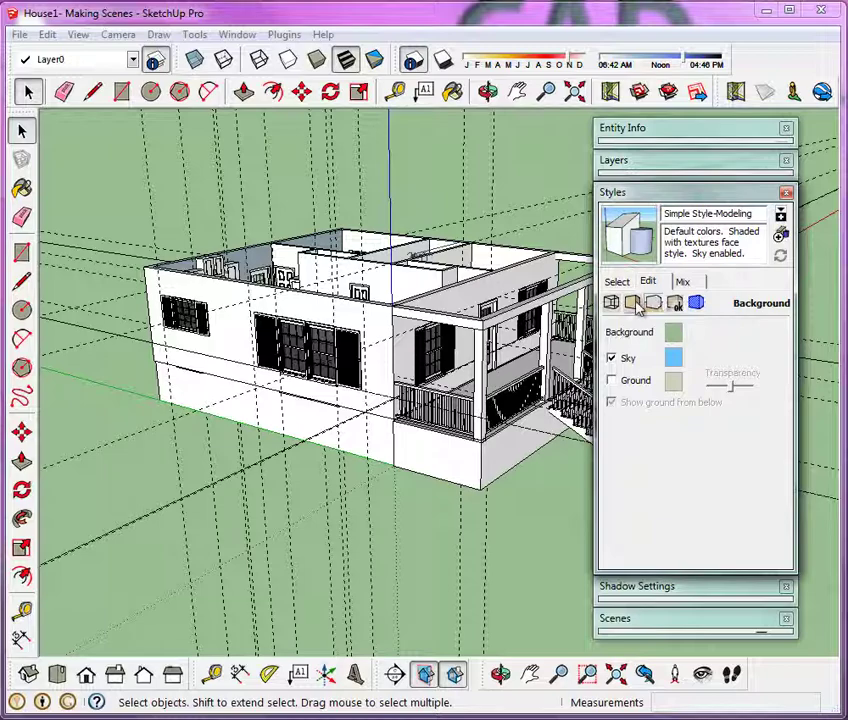
left_click(634, 304)
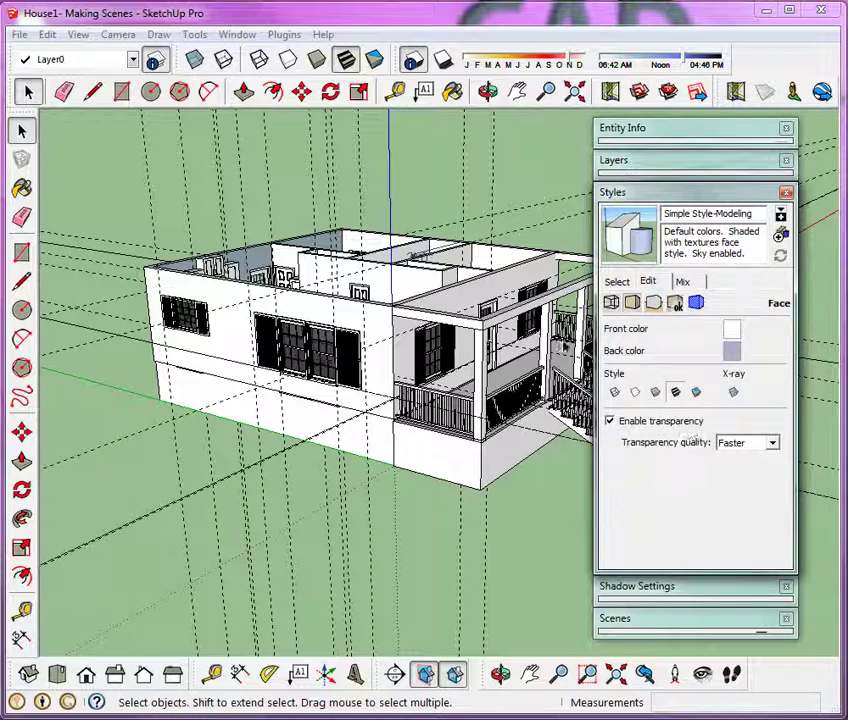
scroll(284, 358, "up", 8)
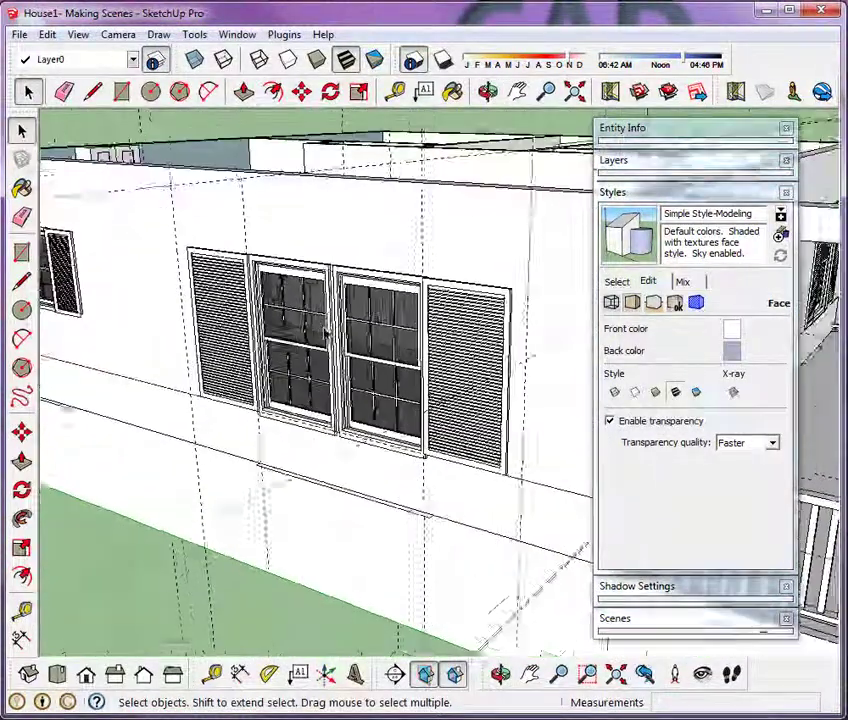
scroll(360, 392, "up", 5)
middle_click_drag(439, 460, 377, 401)
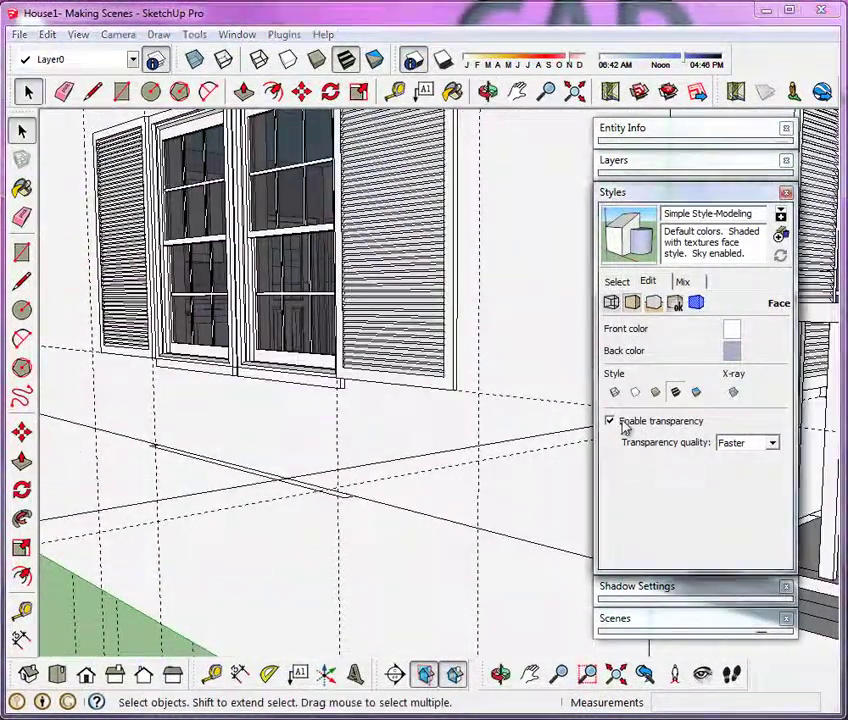
left_click(611, 422)
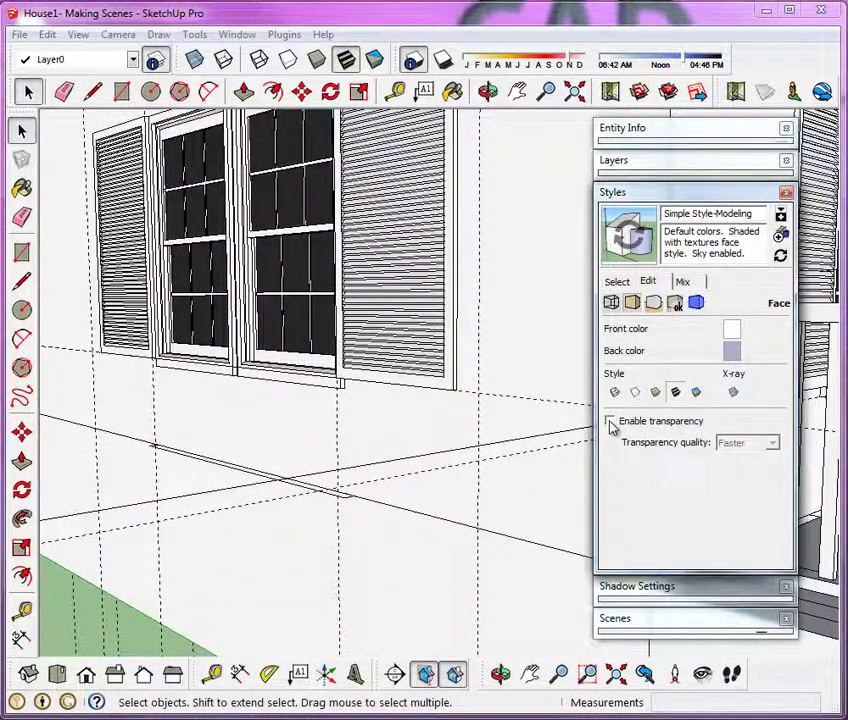
left_click(611, 422)
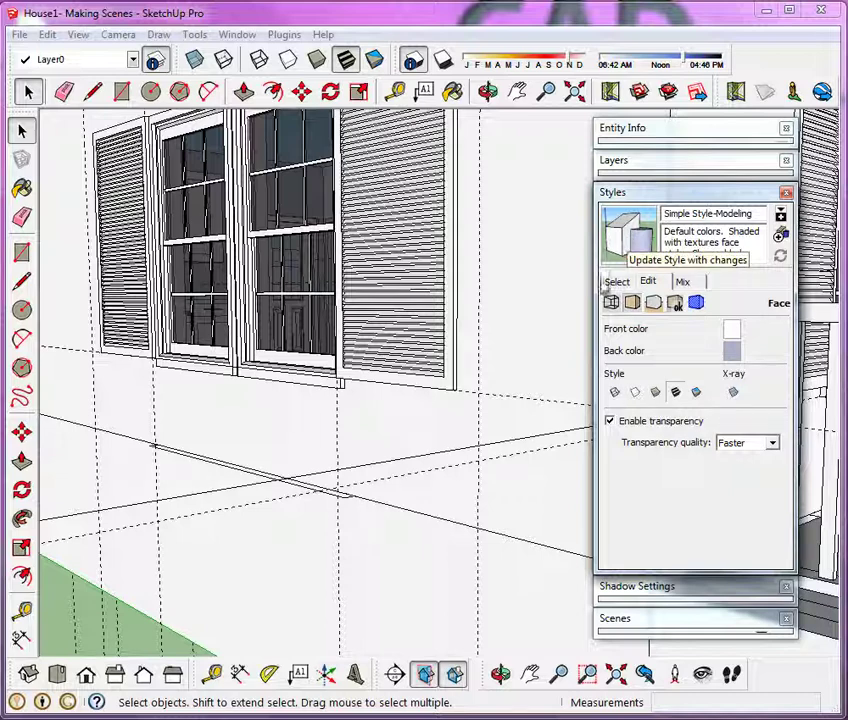
left_click(635, 392)
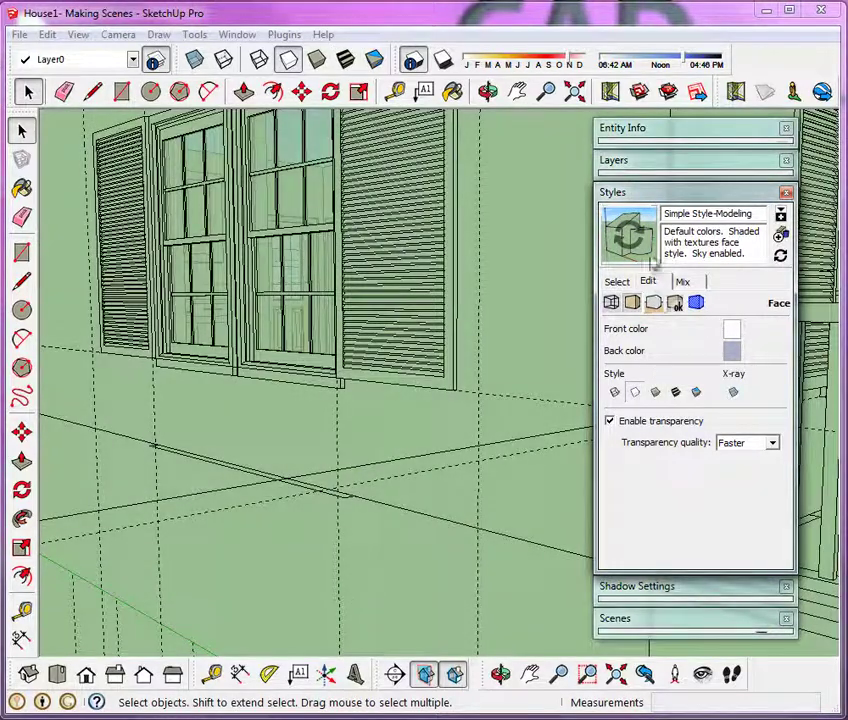
left_click(675, 392)
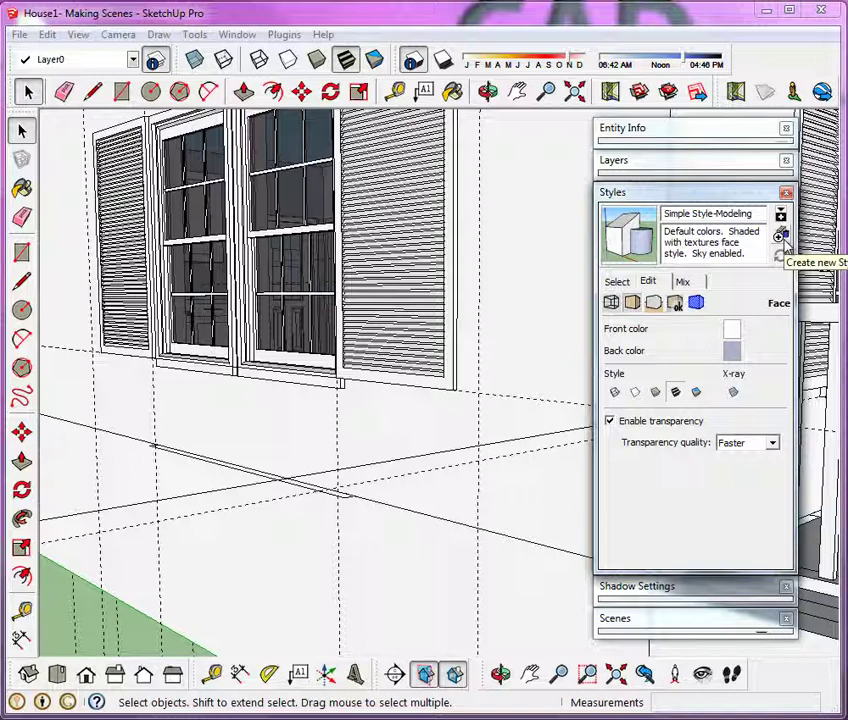
Step: Apply the in-model style DWG-2D Elevations and display its edge settings
left_click(619, 284)
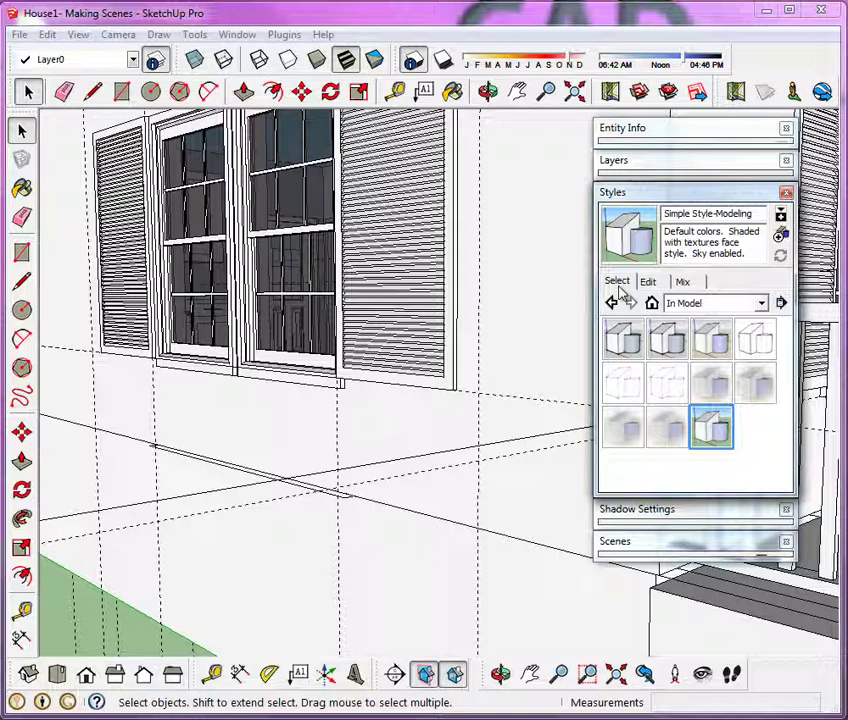
left_click(757, 343)
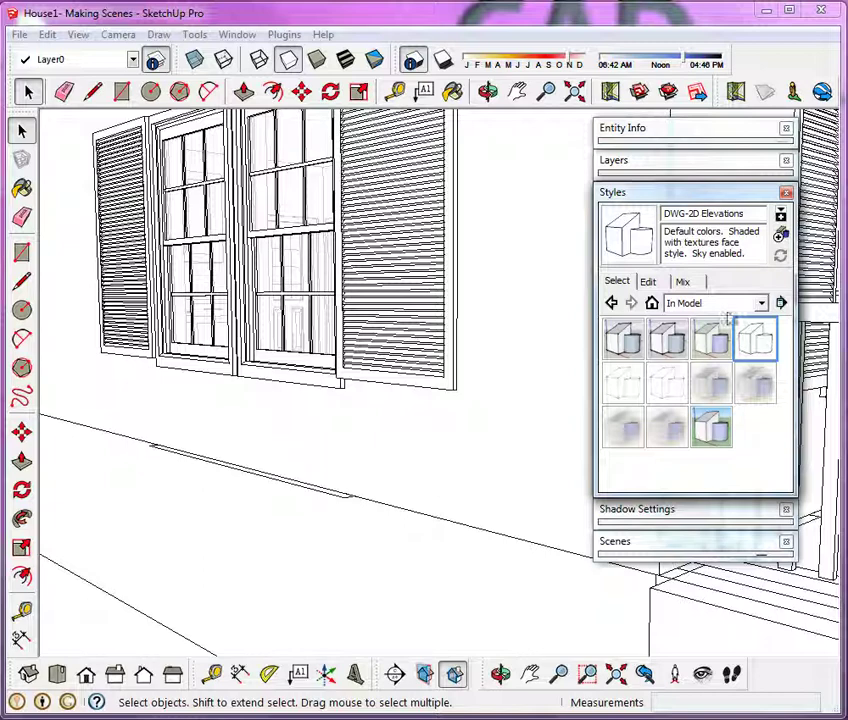
left_click(650, 283)
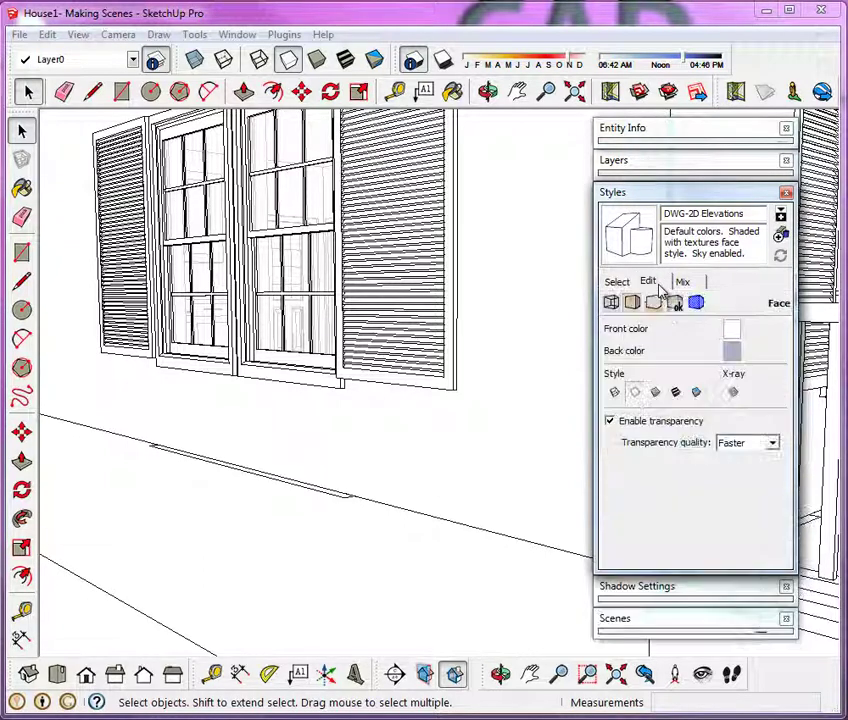
left_click(611, 302)
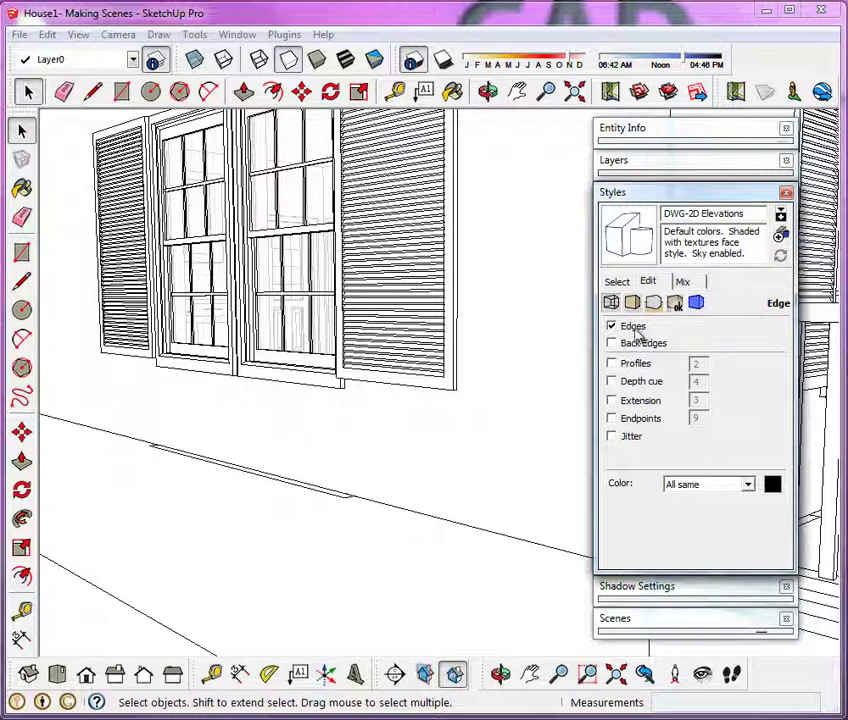
Step: Switch the style's profiles on and off repeatedly to compare the window's edge lines, leaving profiles off
left_click(634, 366)
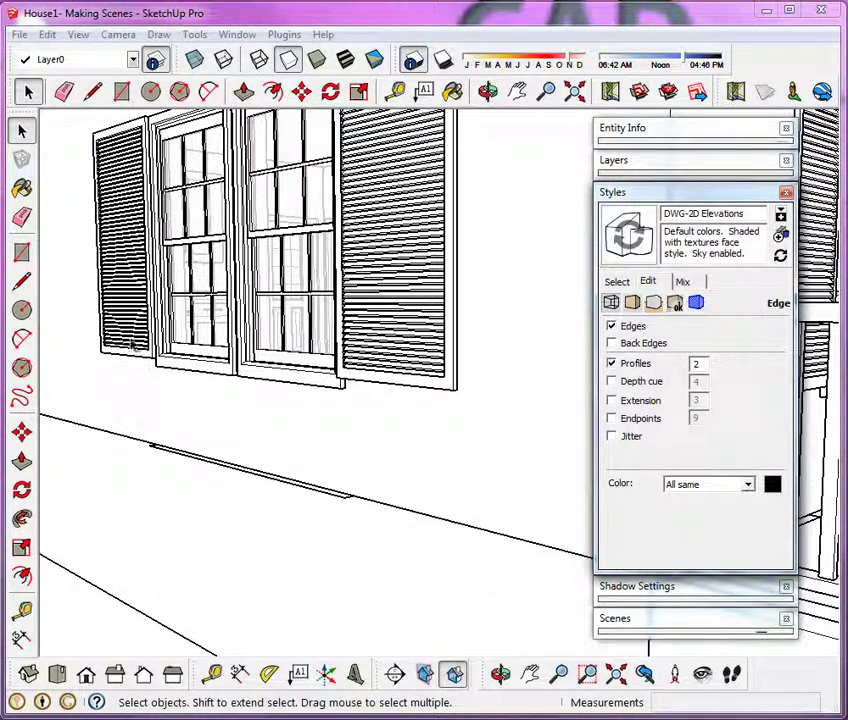
scroll(145, 120, "up", 6)
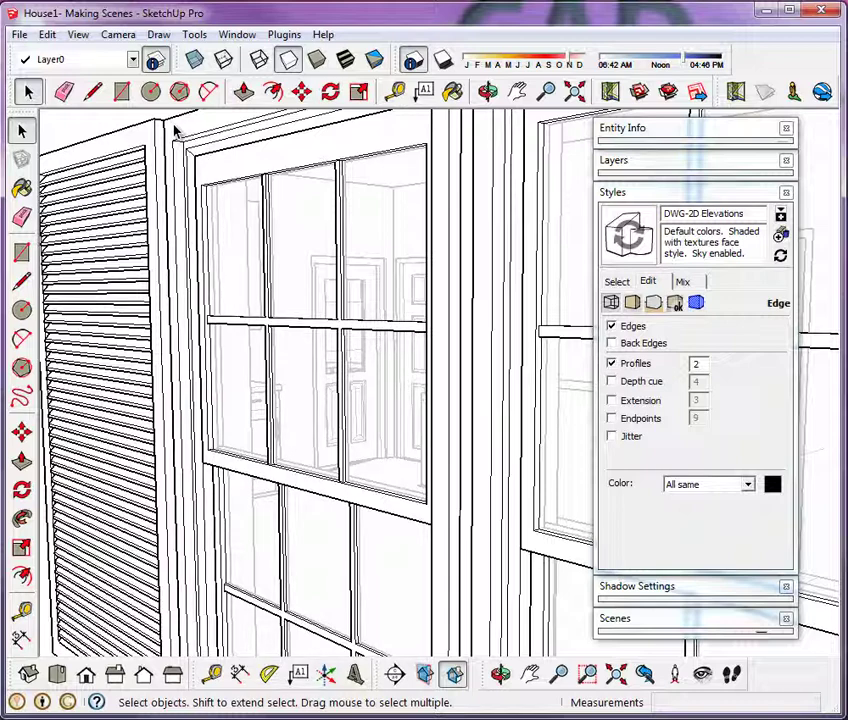
left_click(634, 365)
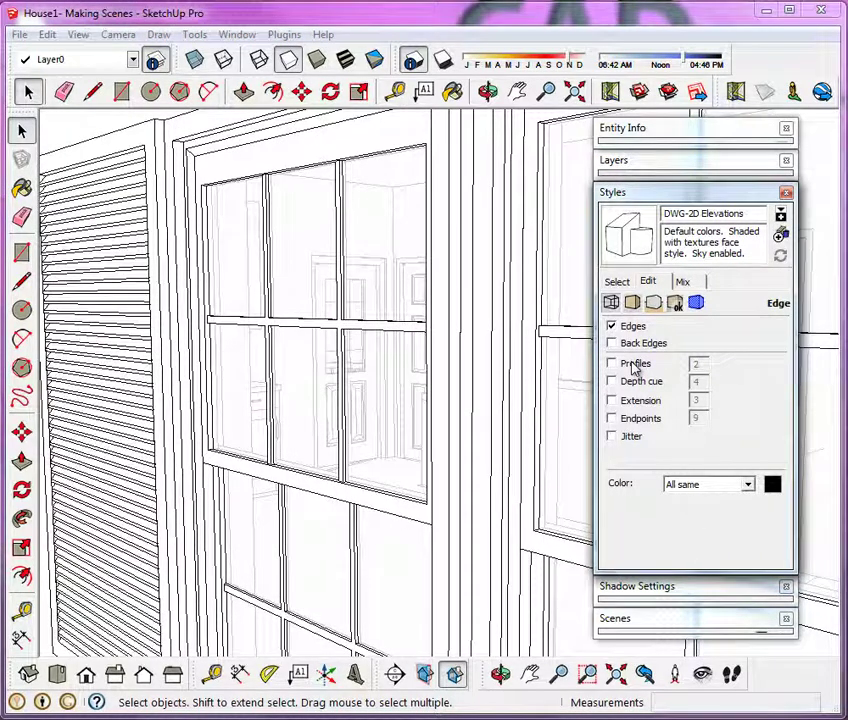
left_click(634, 365)
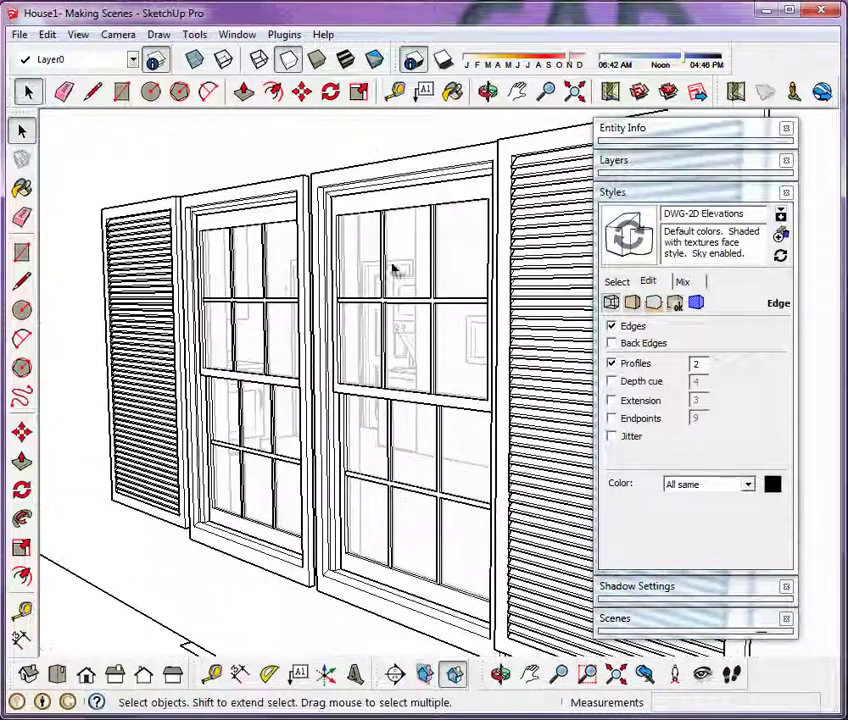
left_click(611, 363)
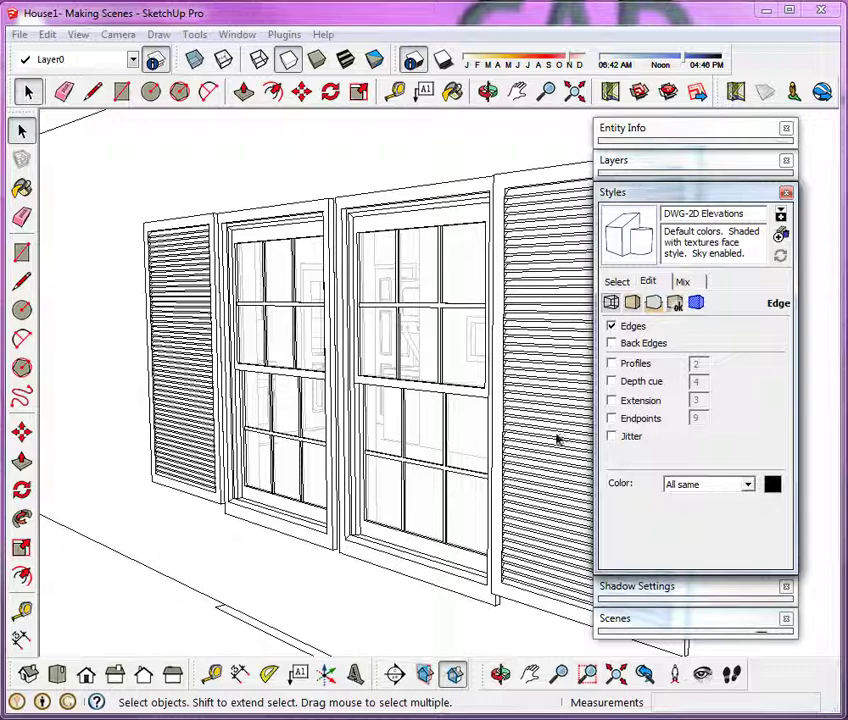
Step: Disable transparency in the face settings and update the DWG-2D Elevations style with the change
left_click(632, 303)
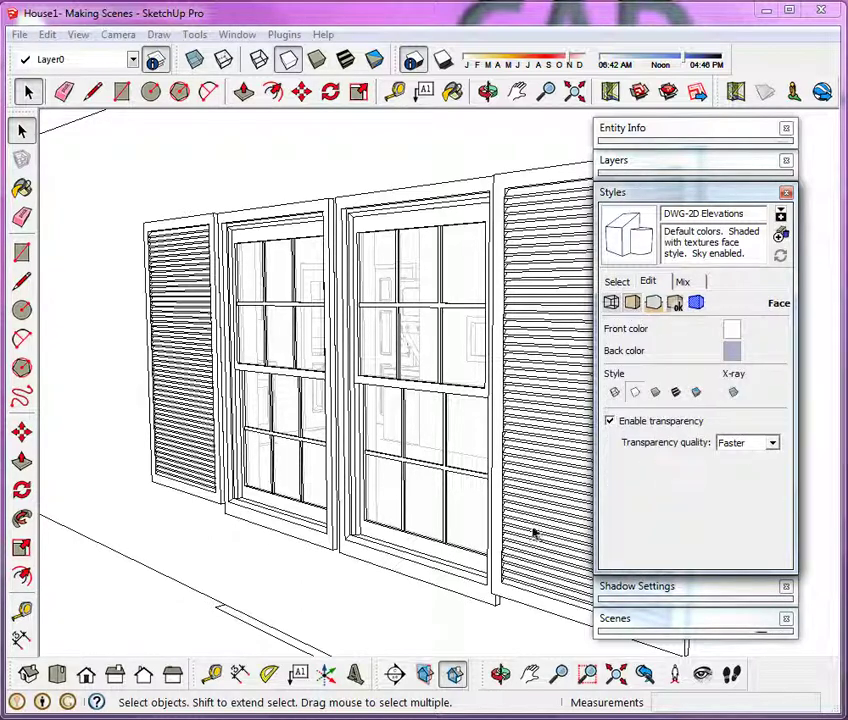
left_click(625, 424)
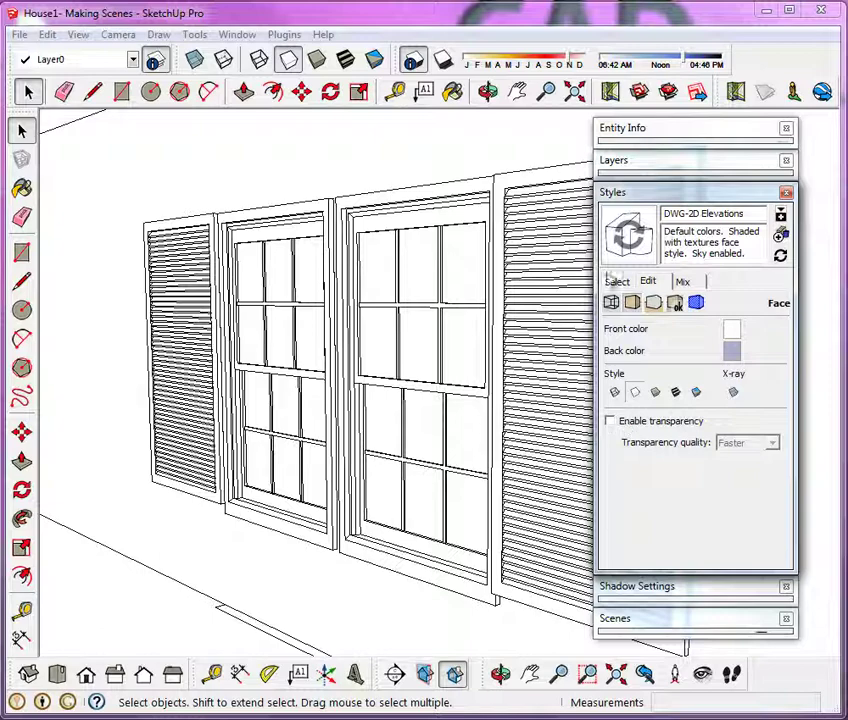
left_click(631, 257)
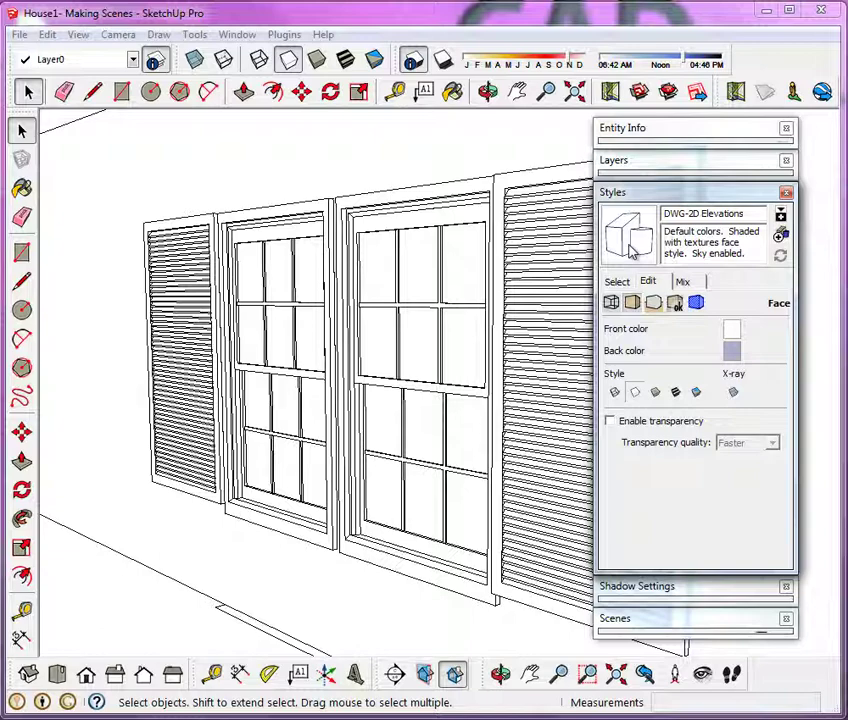
Step: With the house exterior in view, turn on the sky and ground in the background settings, and turn both off again
left_click(655, 303)
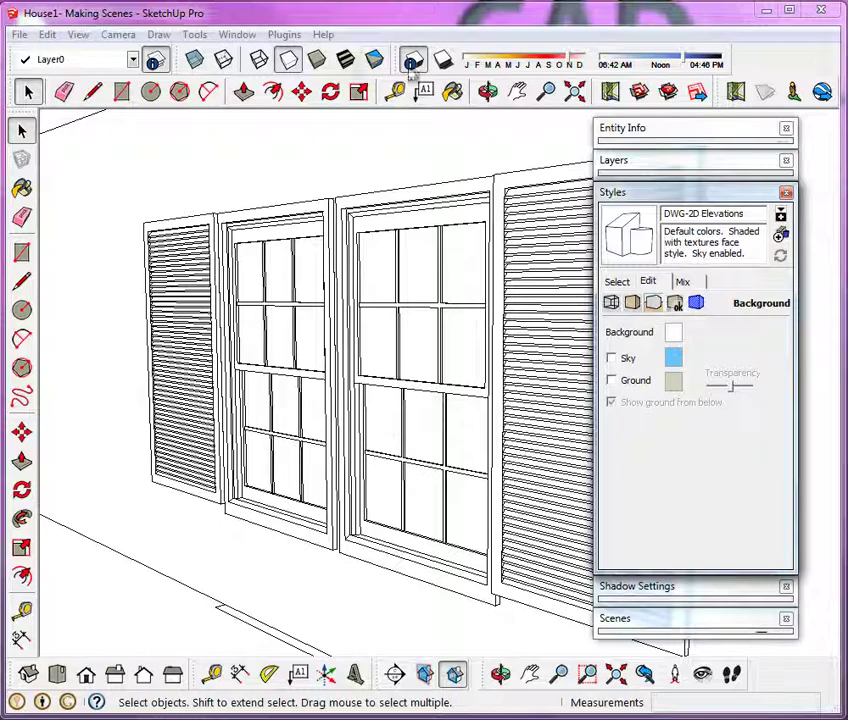
left_click(574, 91)
mouse_move(403, 322)
middle_mouse_down()
mouse_move(265, 475)
mouse_move(299, 237)
mouse_move(297, 507)
mouse_move(397, 317)
mouse_move(405, 330)
middle_mouse_up()
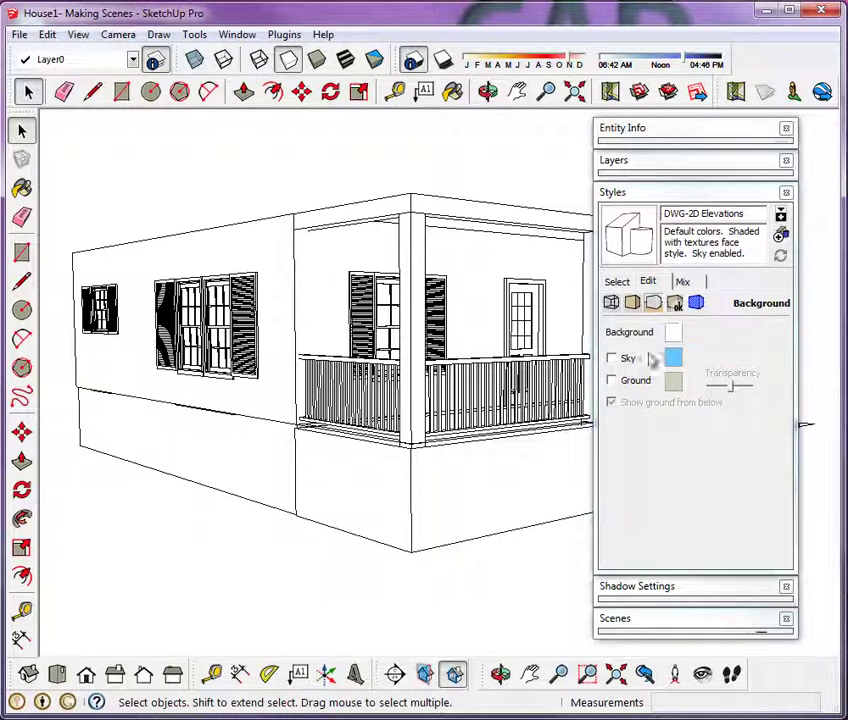
left_click(626, 359)
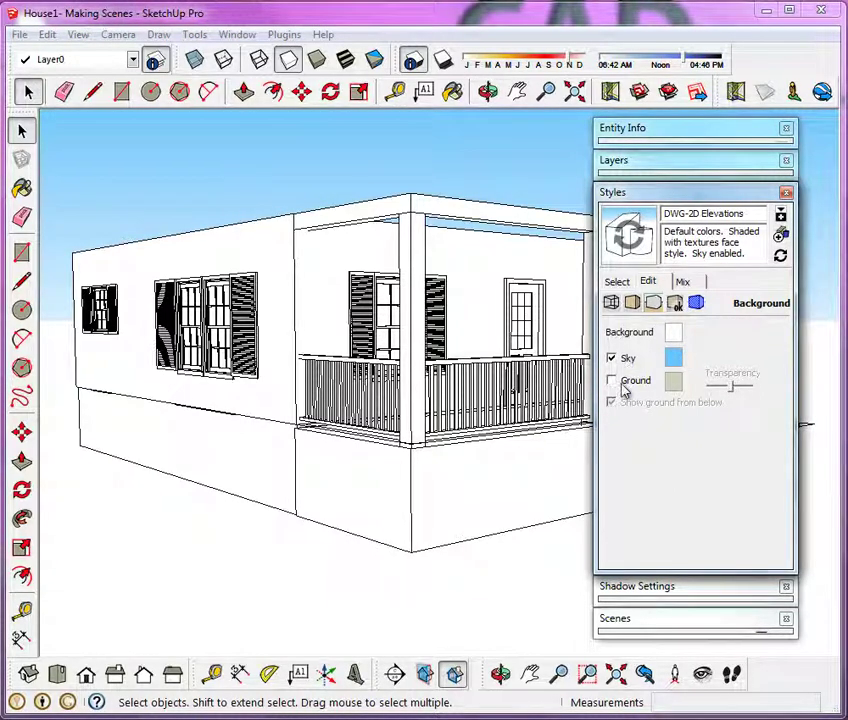
left_click(625, 384)
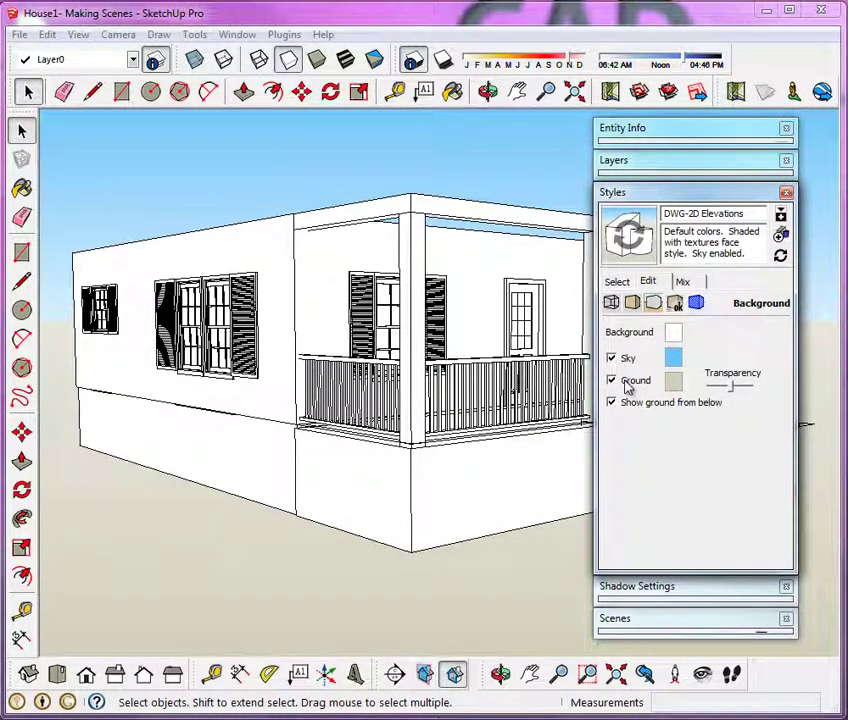
left_click(627, 384)
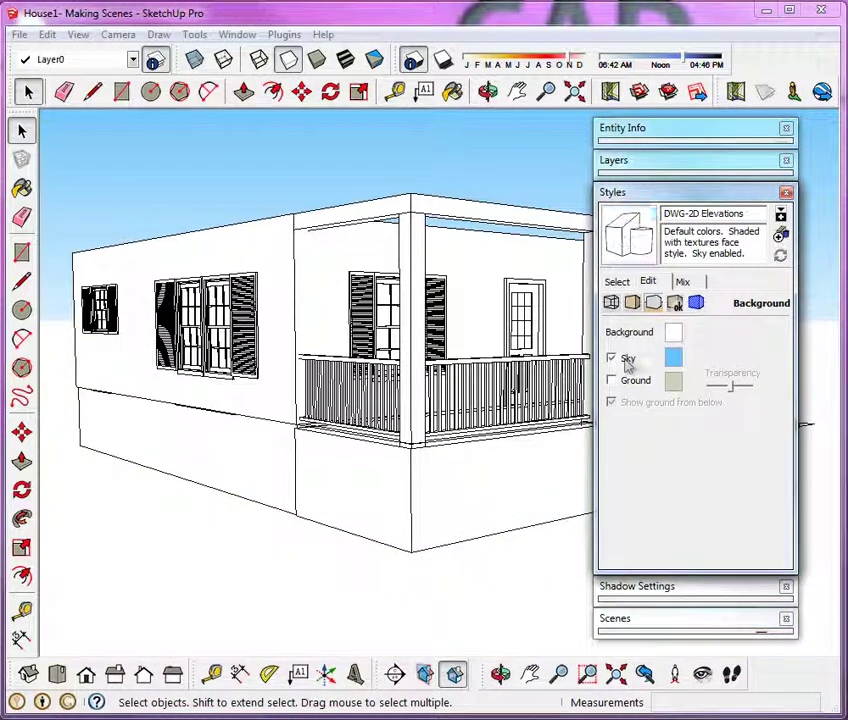
left_click(627, 360)
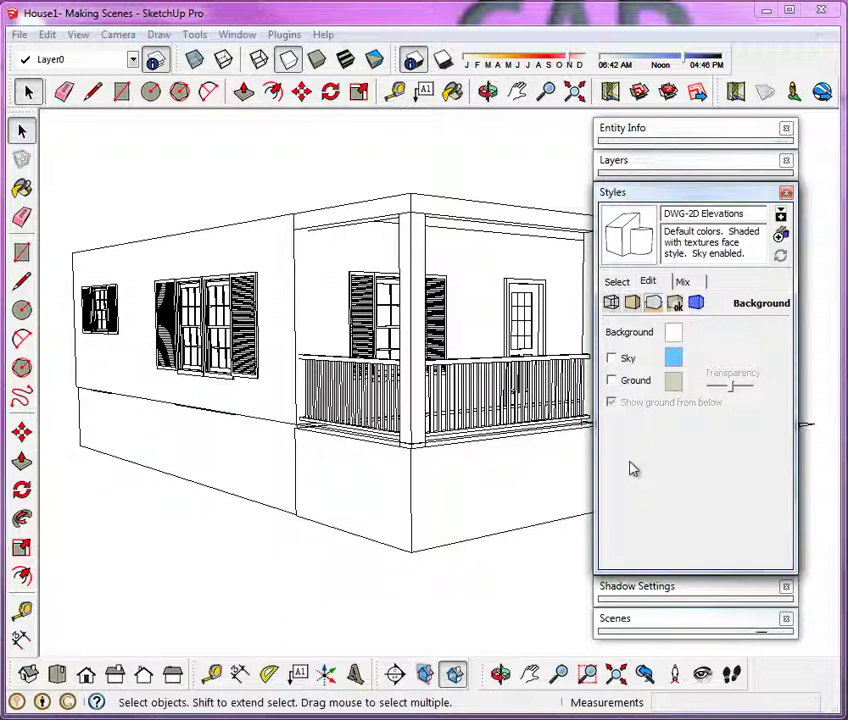
Step: Examine the watermark and modeling settings of the DWG-2D Elevations style
left_click(679, 305)
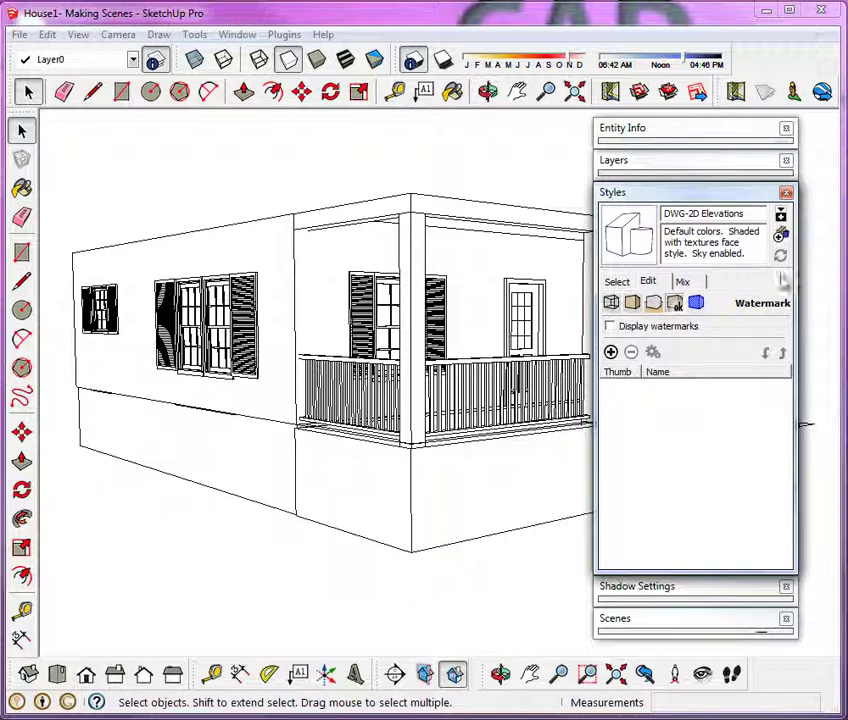
left_click(696, 303)
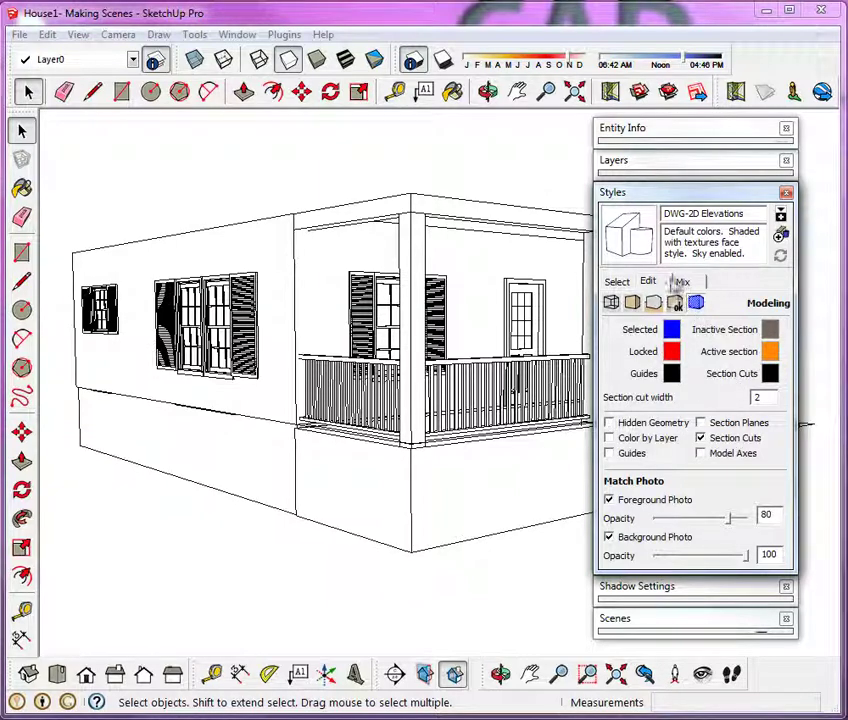
Step: Try the in-model styles Pres2-bw and Pres2-full color and effects on a raised perspective of the house
left_click(617, 282)
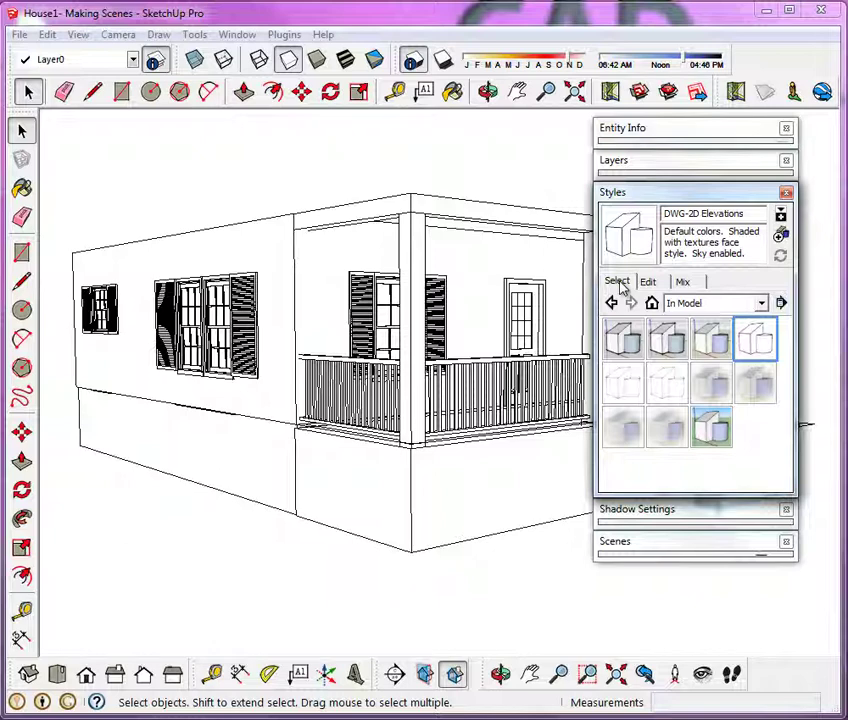
left_click(634, 392)
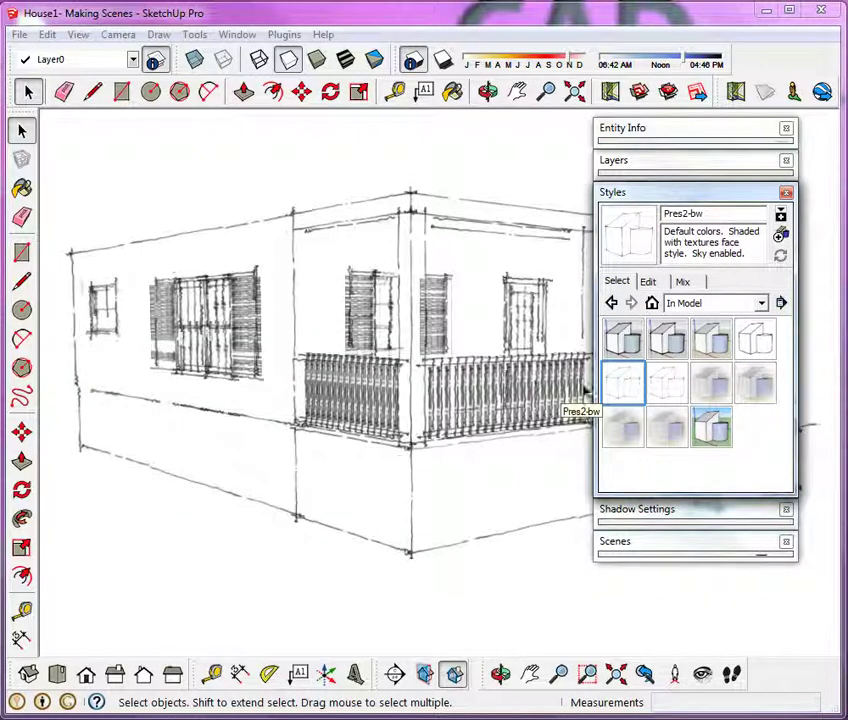
mouse_move(340, 430)
middle_mouse_down()
mouse_move(293, 449)
mouse_move(348, 481)
mouse_move(326, 519)
mouse_move(227, 522)
mouse_move(356, 538)
middle_mouse_up()
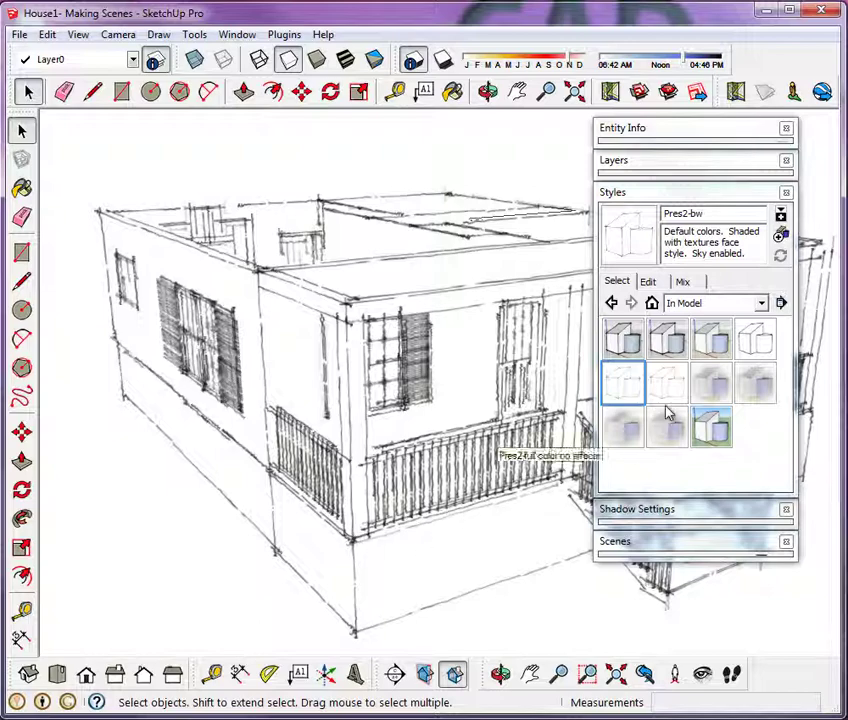
left_click(724, 400)
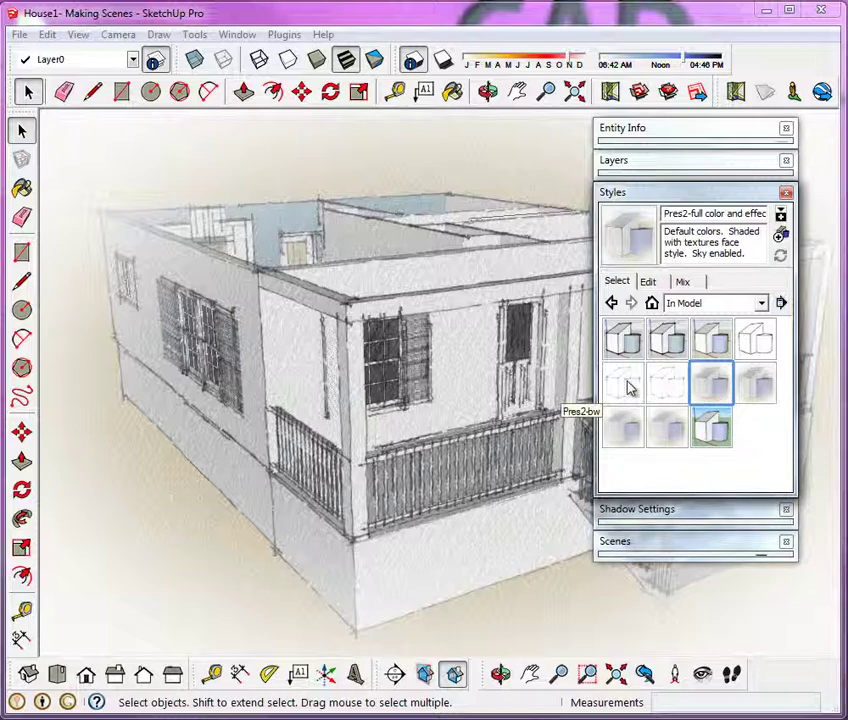
Step: Apply the Pres2-bw1 style to the house and display its edge settings
left_click(672, 386)
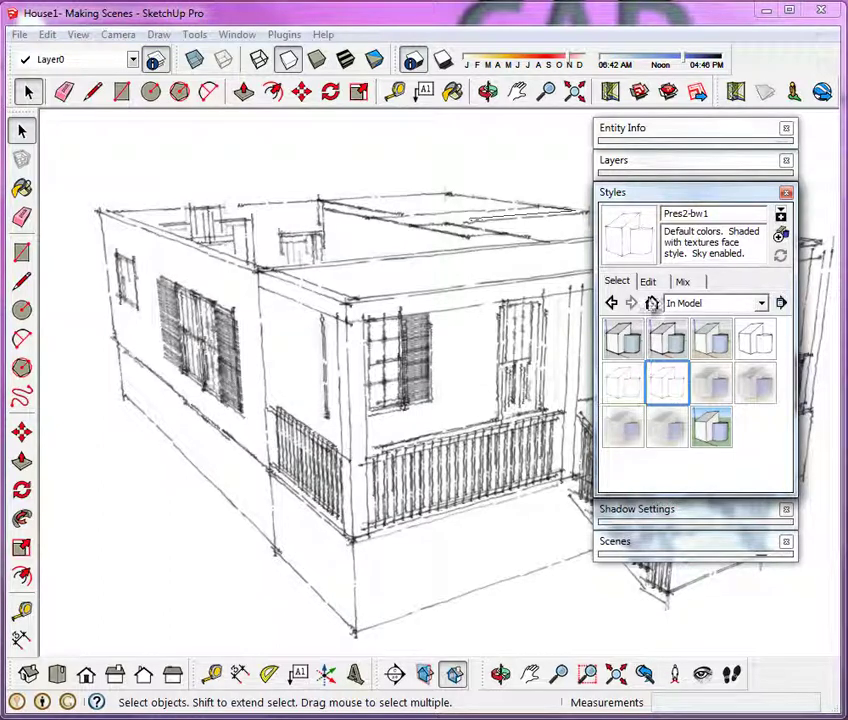
left_click(648, 283)
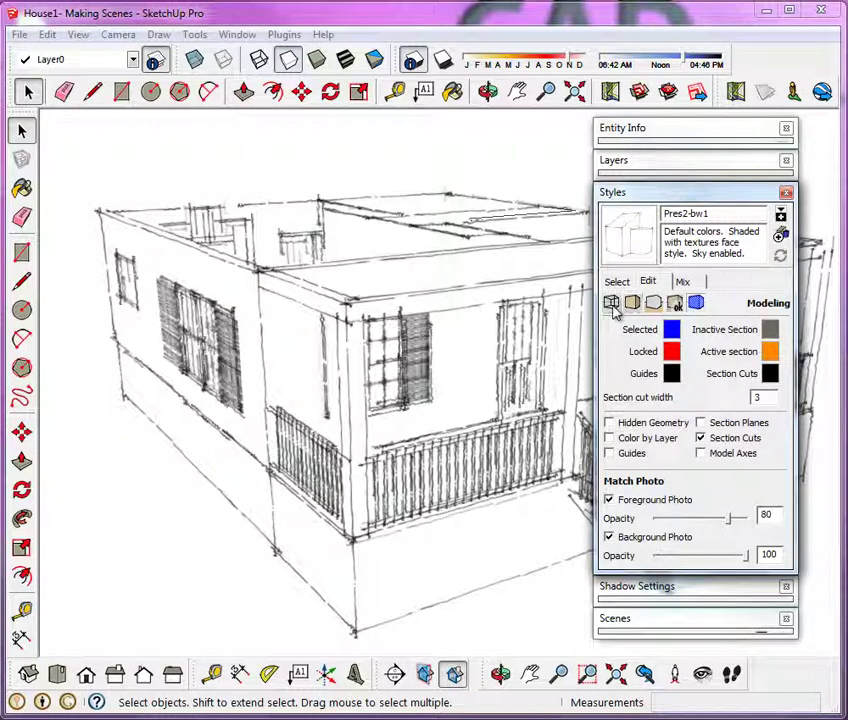
left_click(611, 303)
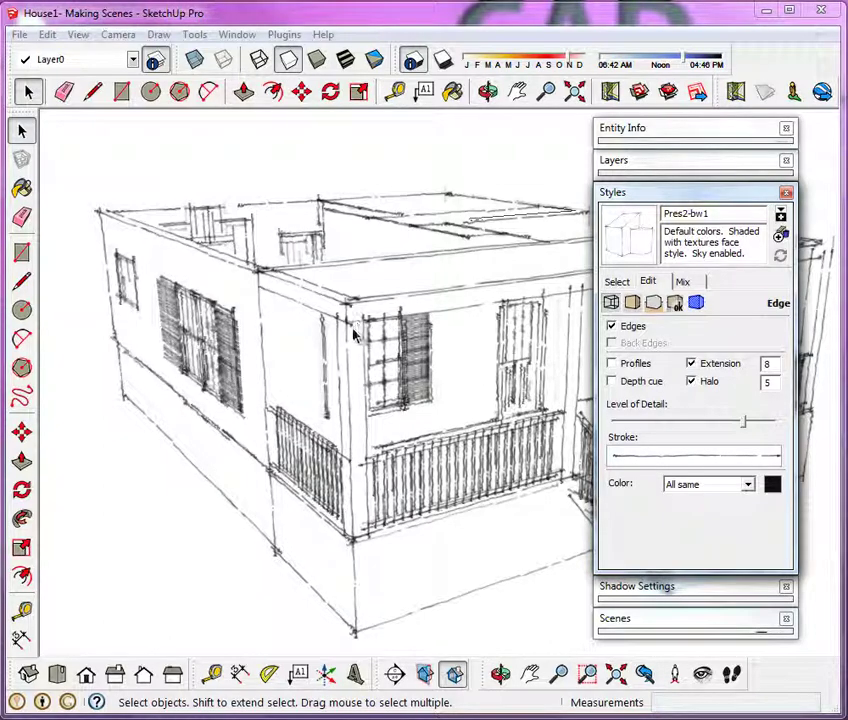
Step: Turn off the Extension and Halo edge effects of the Pres2-bw1 style, and turn both back on
left_click(691, 363)
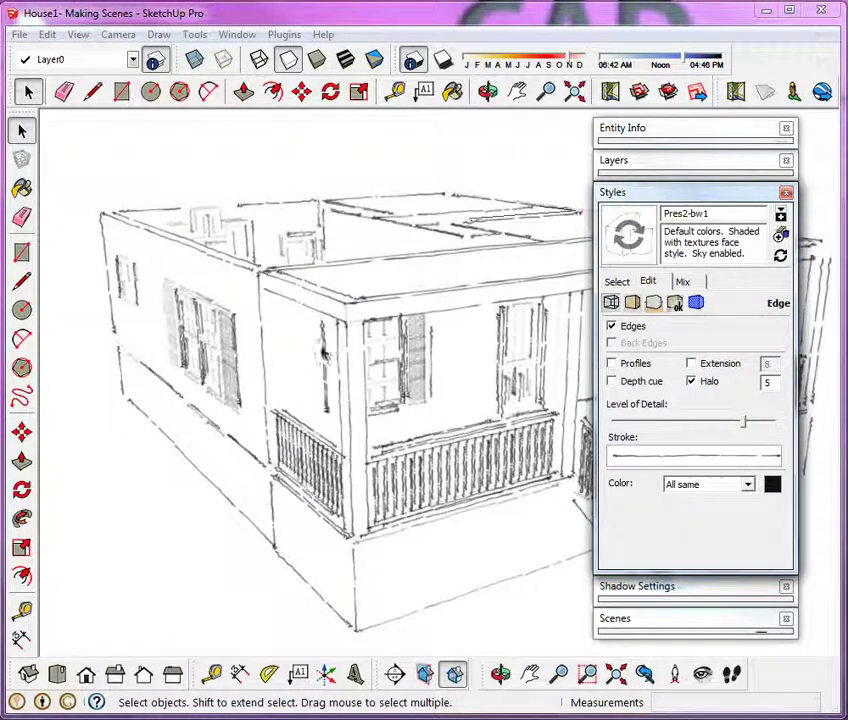
left_click(704, 381)
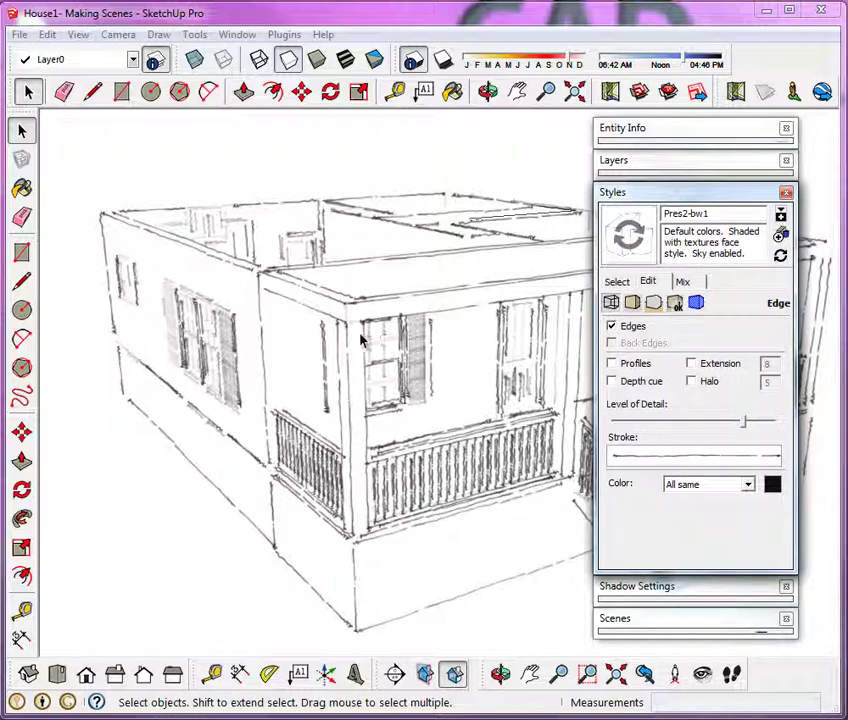
left_click(704, 385)
left_click(692, 363)
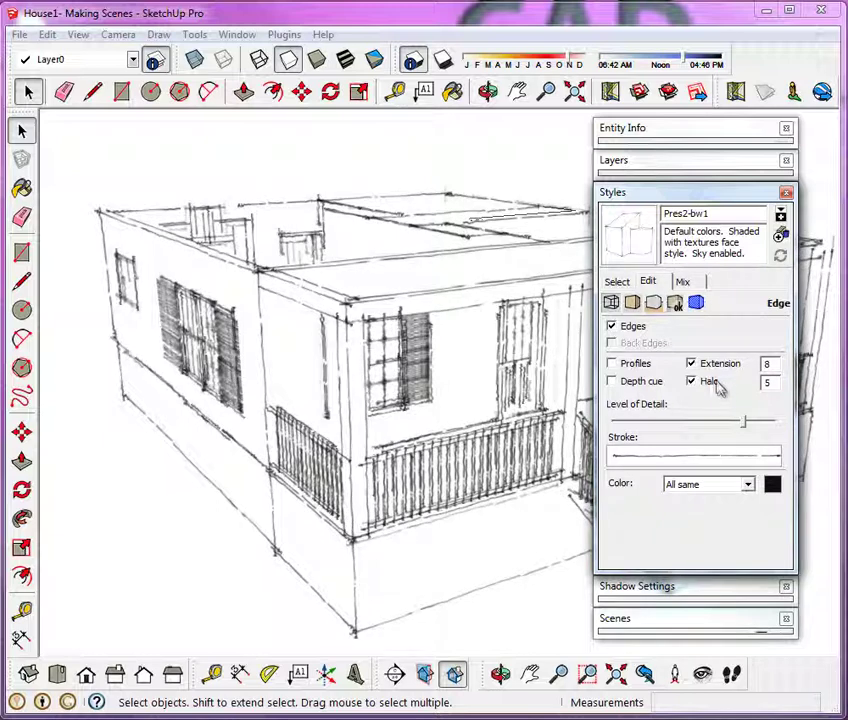
double_click(767, 363)
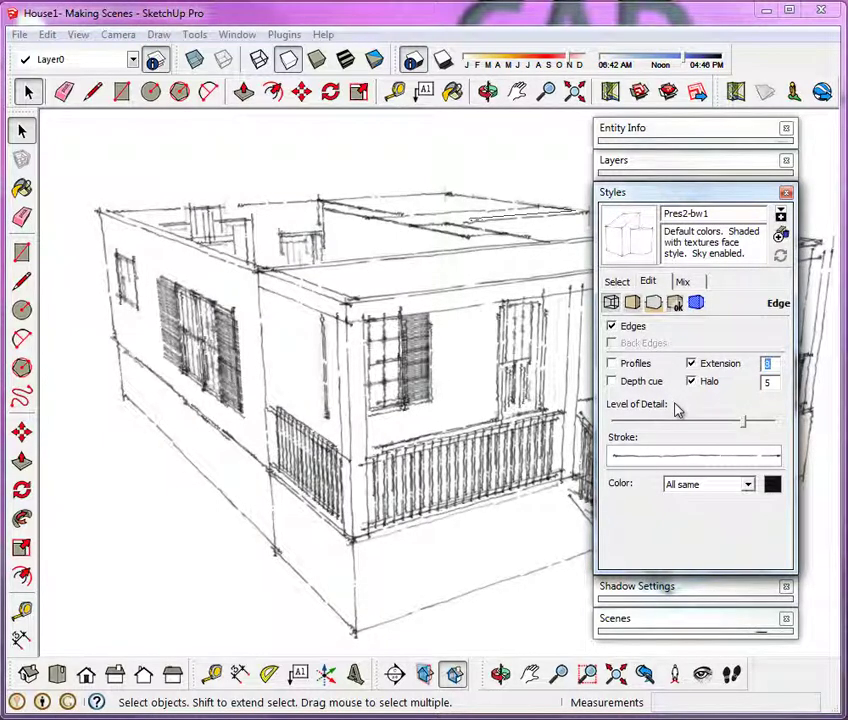
Step: Try a tan edge color on the Pres2-bw1 style, and set the edge color back to black
left_click(772, 484)
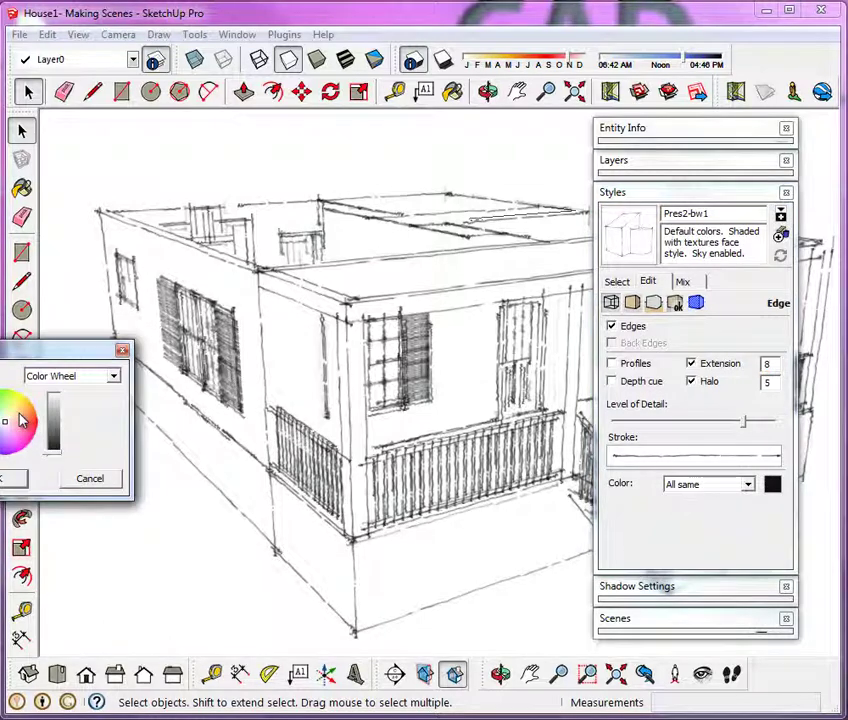
left_click(12, 478)
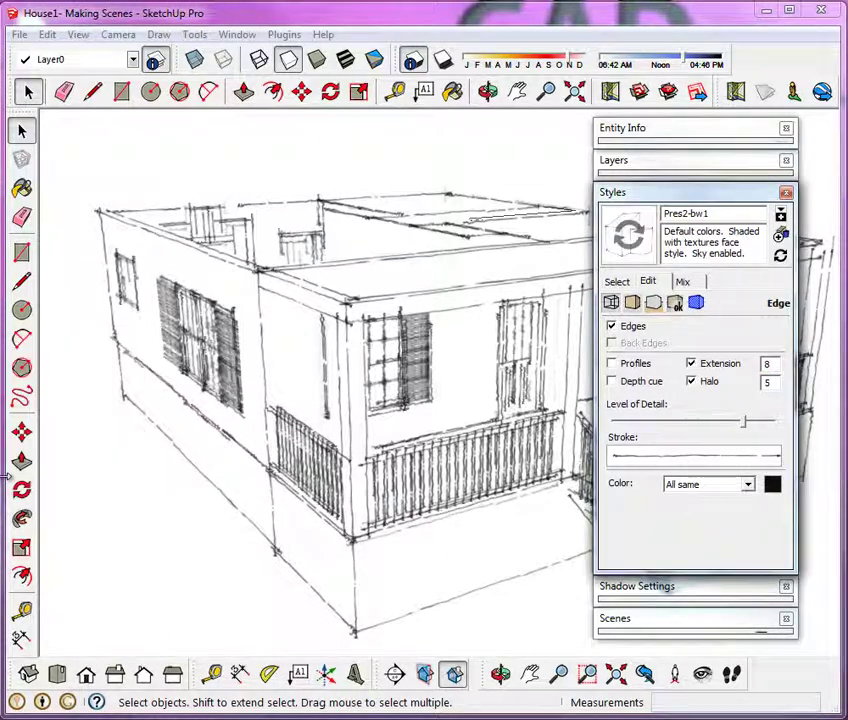
left_click(772, 484)
left_click(13, 479)
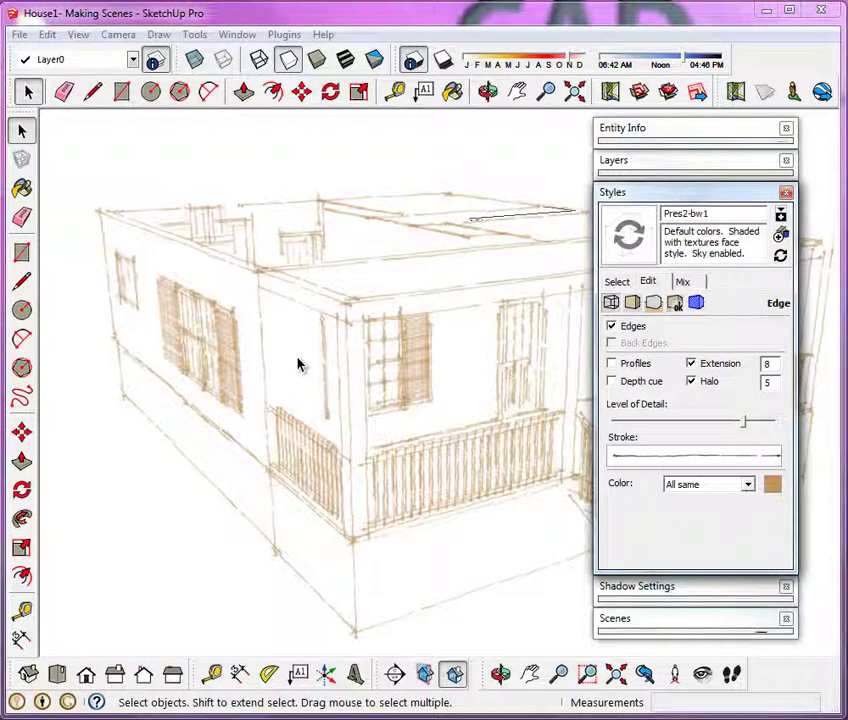
left_click(772, 484)
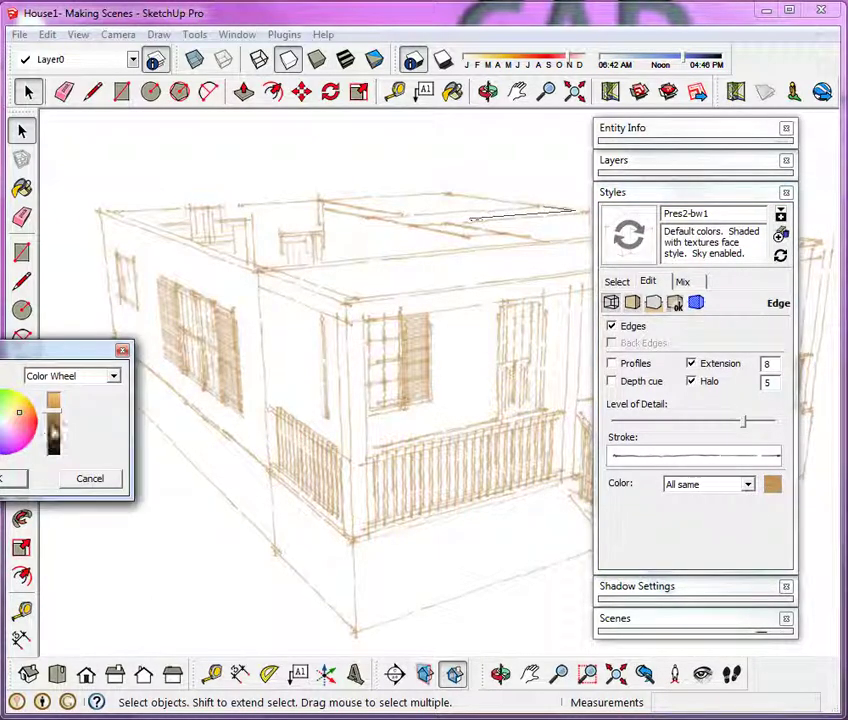
left_click(13, 479)
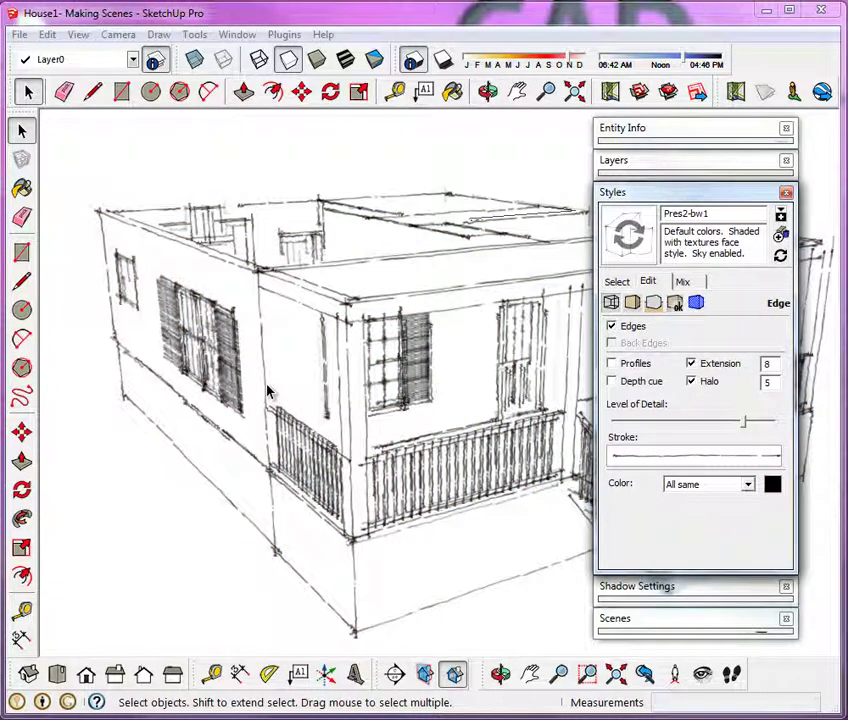
Step: Examine the face, background, watermark and modeling settings of the Pres2-bw1 style
left_click(632, 303)
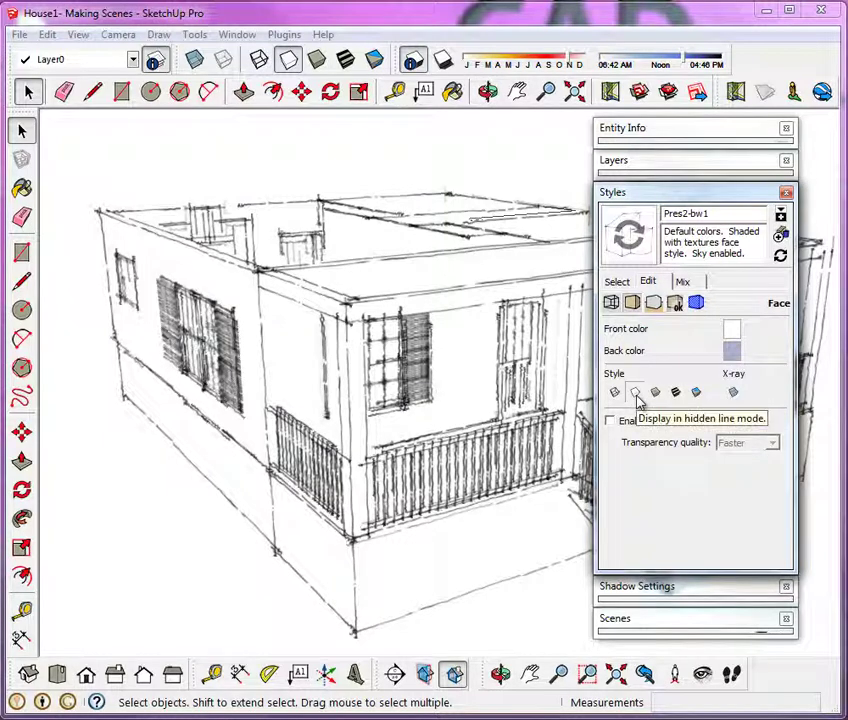
left_click(655, 306)
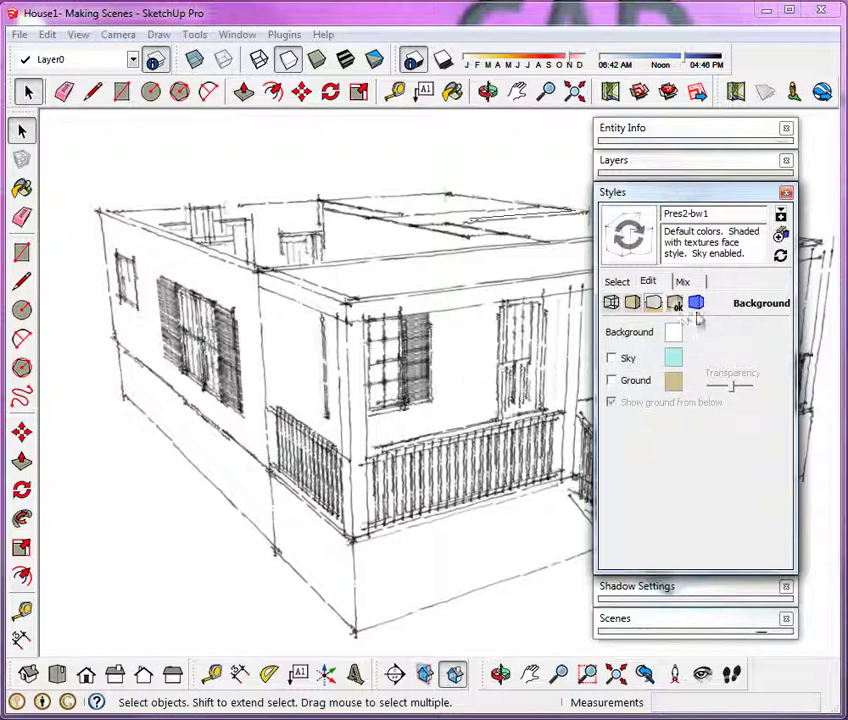
left_click(675, 304)
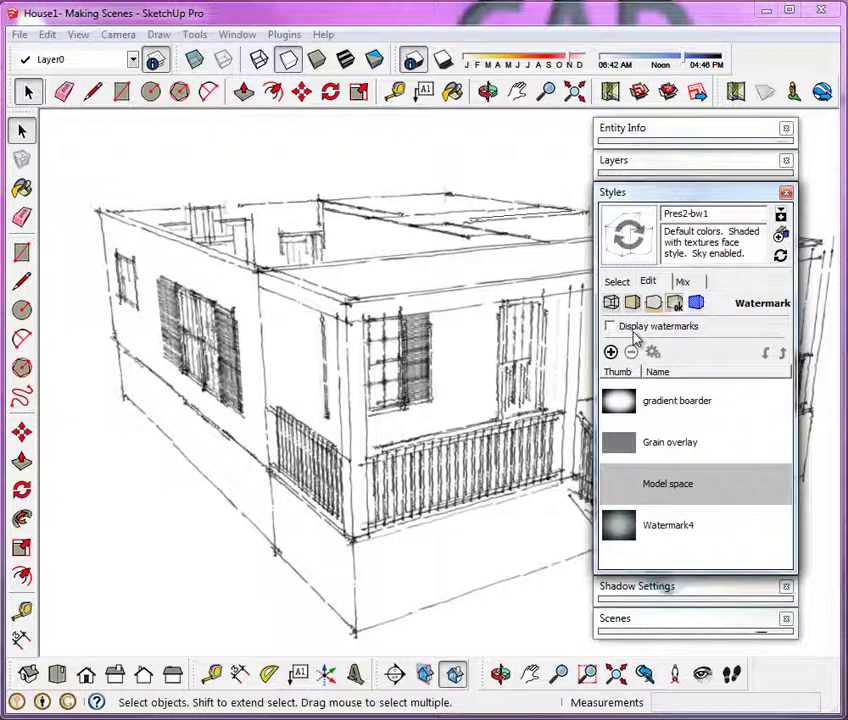
left_click(696, 303)
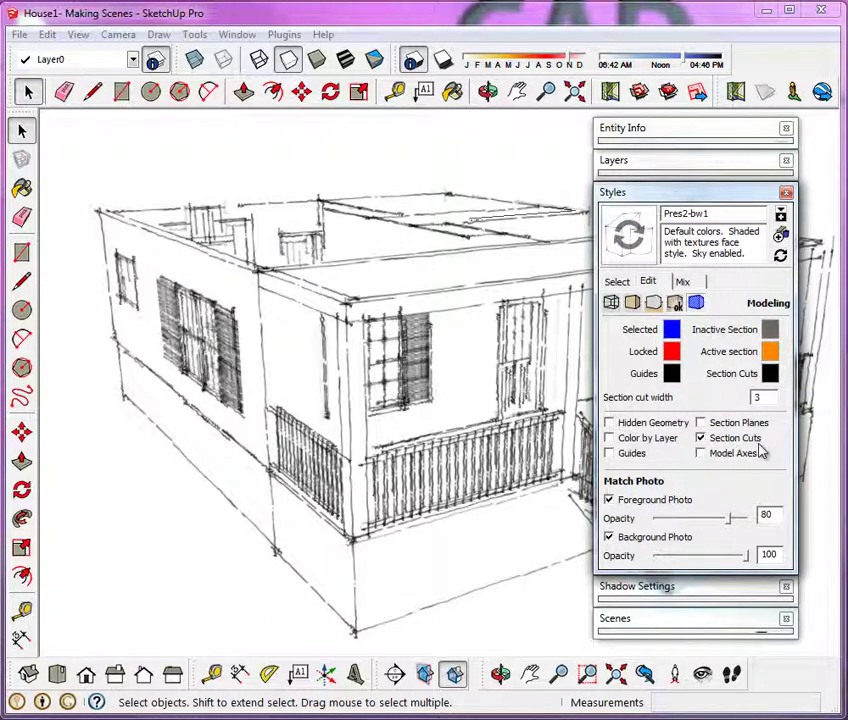
Step: Update the Pres2-bw1 style with its changes, and create a copy of it named Pres2-bw2 in the model
left_click(617, 282)
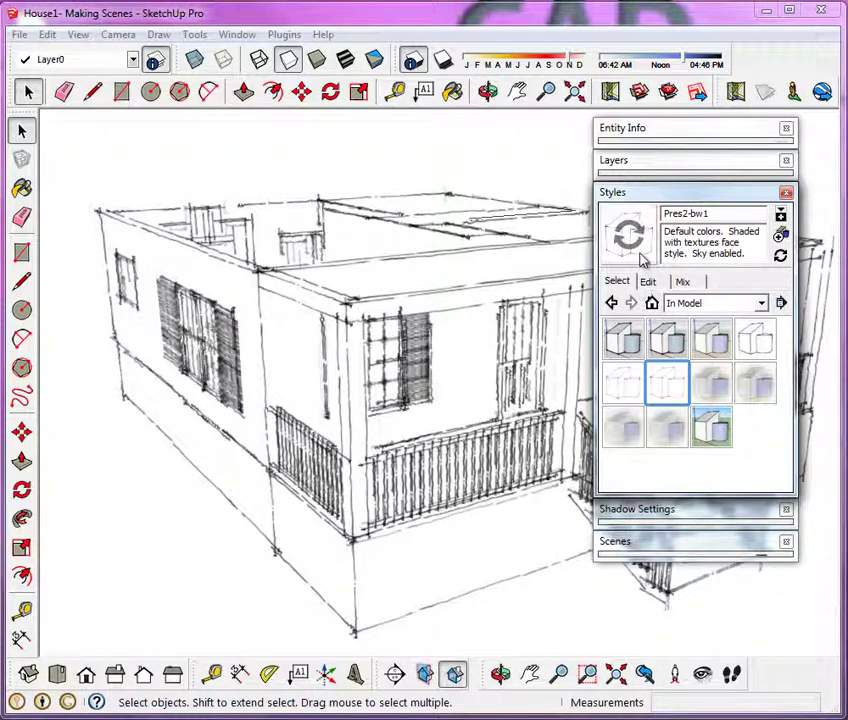
left_click(779, 254)
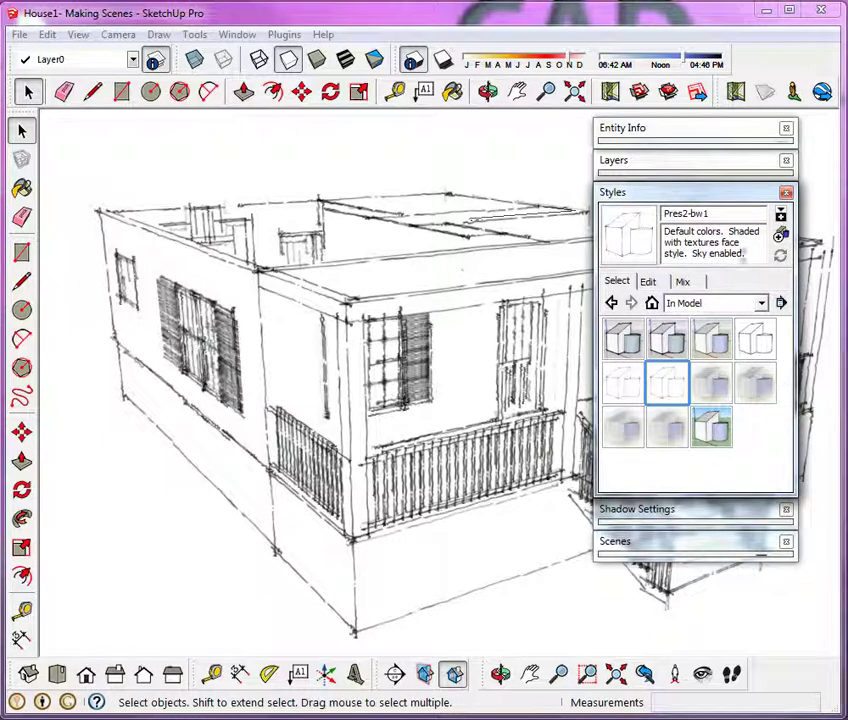
left_click(782, 238)
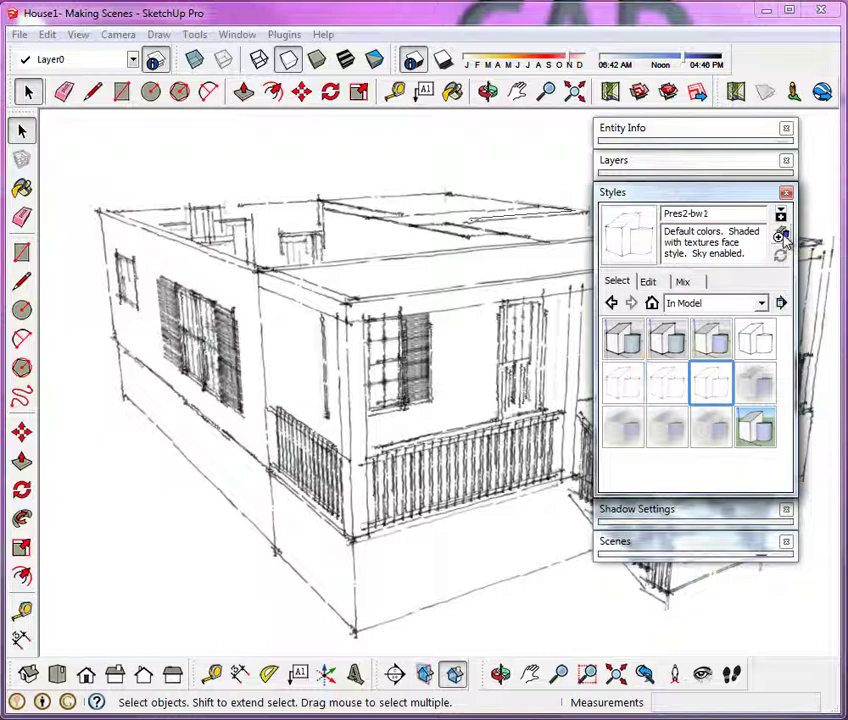
double_click(692, 213)
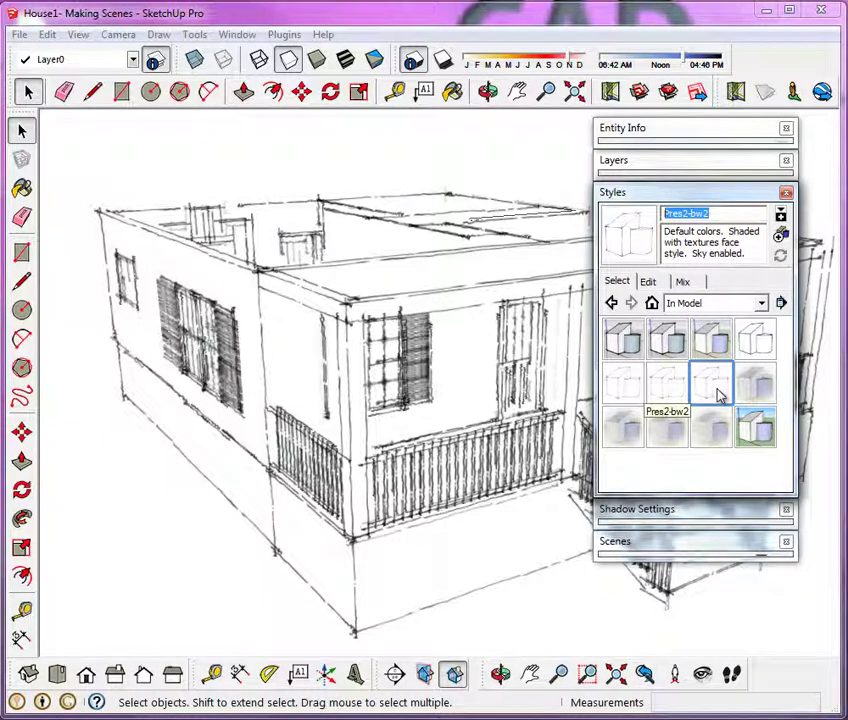
Step: Show the secondary style selection pane beneath the in-model styles, and look over the style-mixing categories for Pres2-bw2
left_click(684, 282)
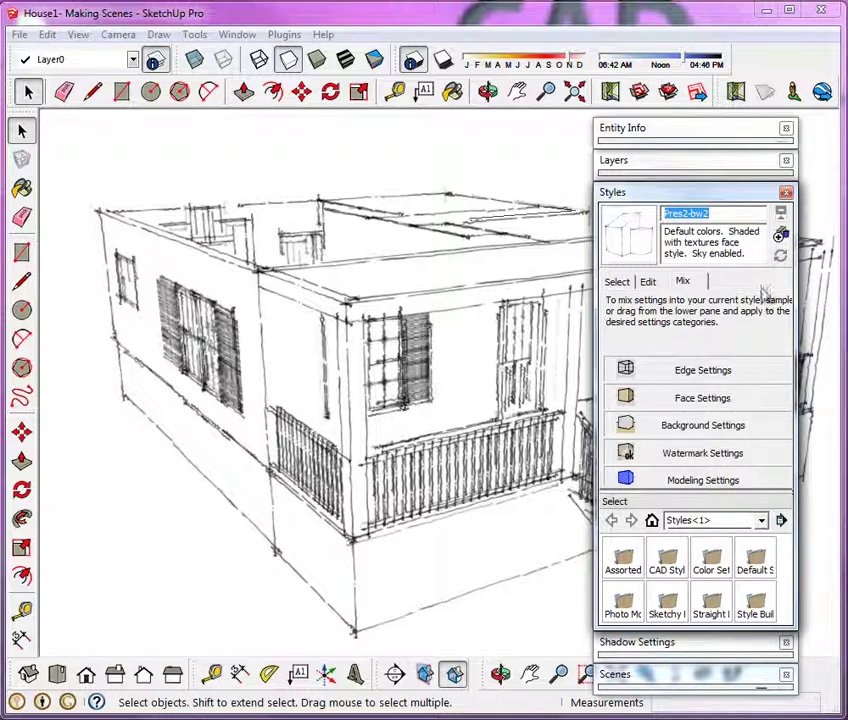
left_click(728, 242)
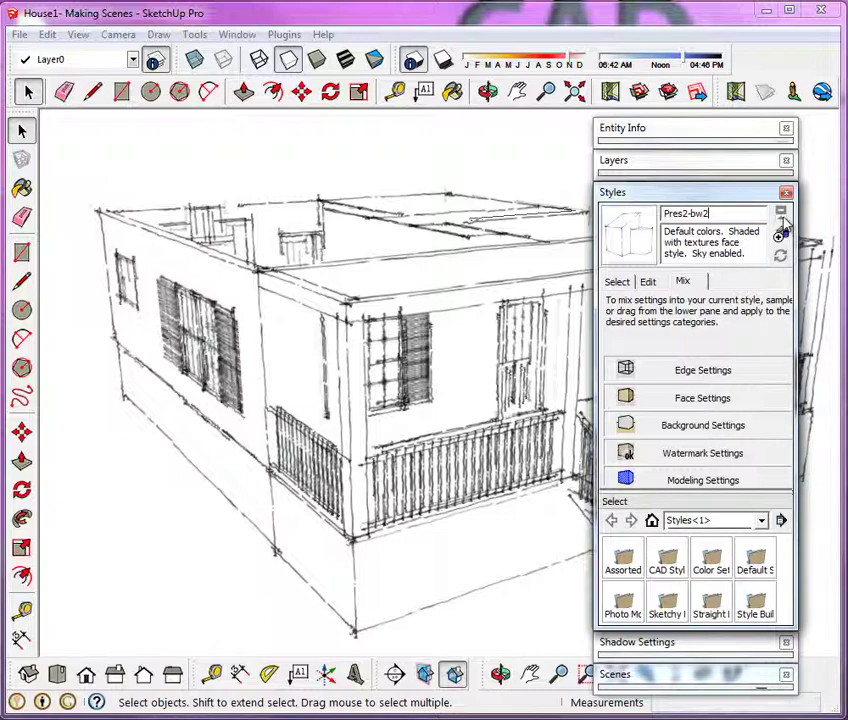
left_click(618, 283)
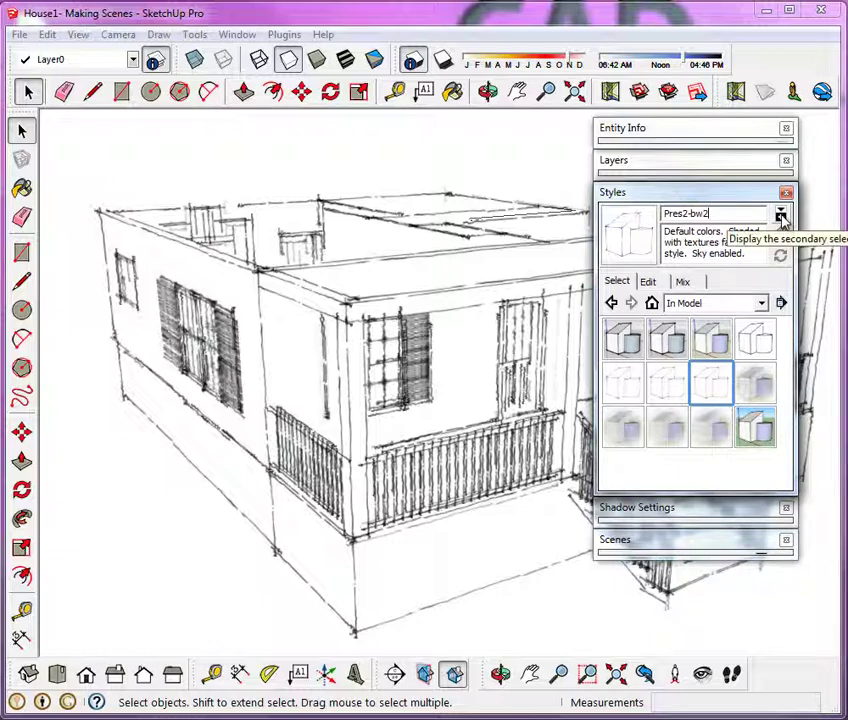
left_click(781, 216)
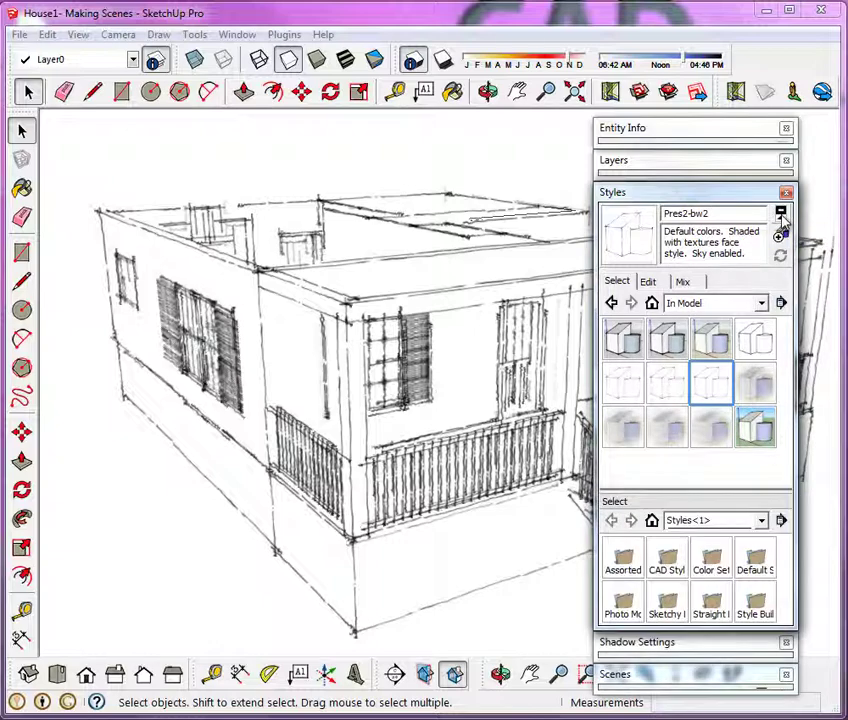
left_click(683, 283)
left_click(622, 281)
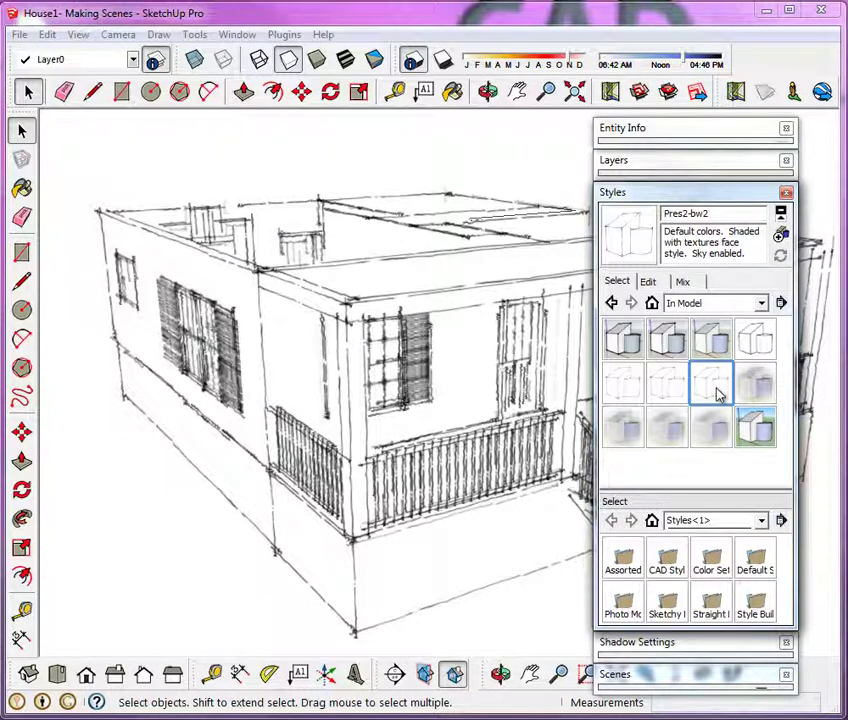
Step: Mix the edge settings of a faint gray line style from the Sketchy Edges collection into Pres2-bw2
left_click(685, 283)
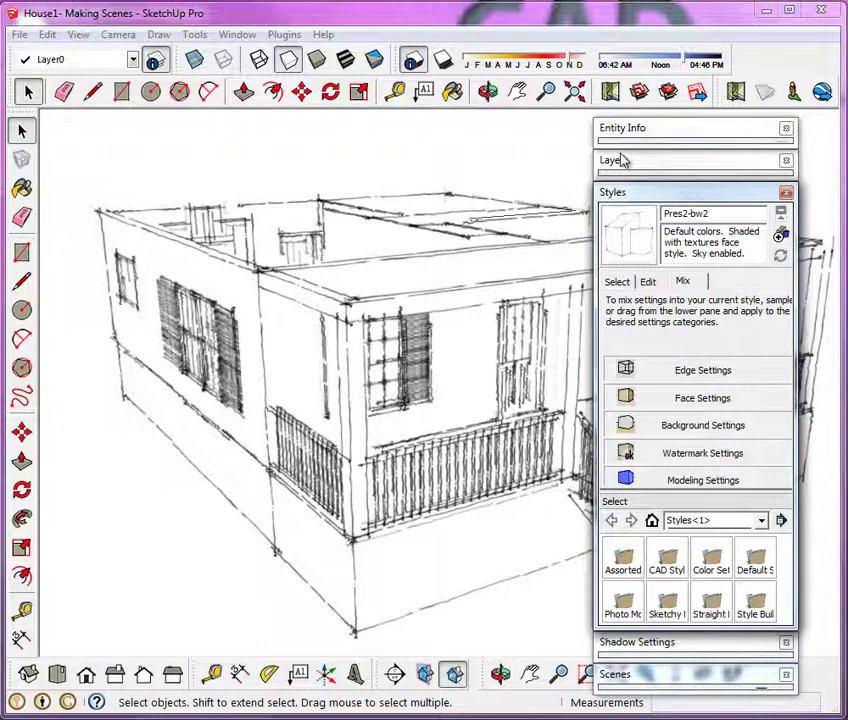
left_click(763, 521)
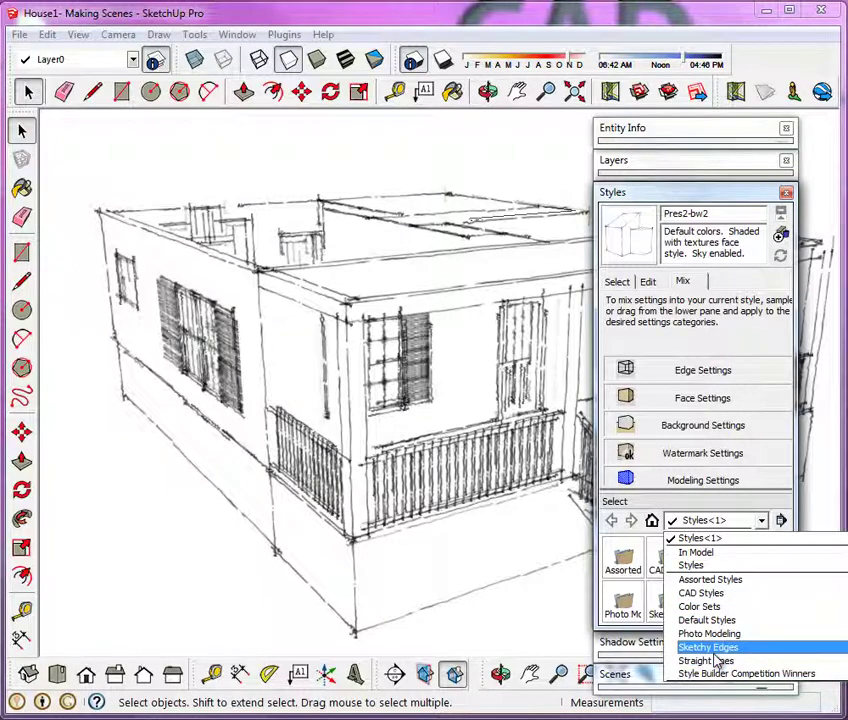
left_click(714, 650)
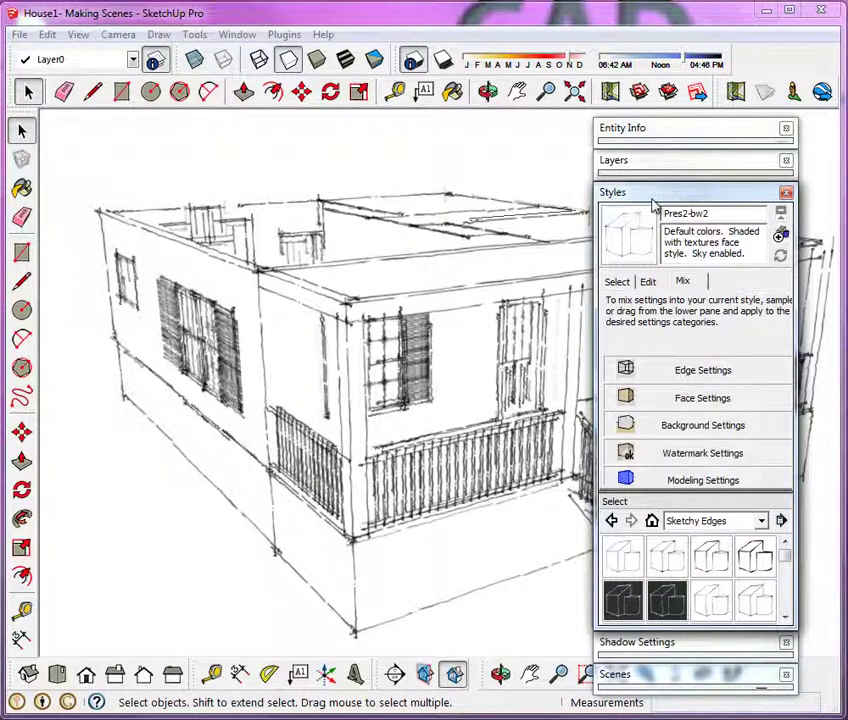
left_click_drag(640, 195, 646, 82)
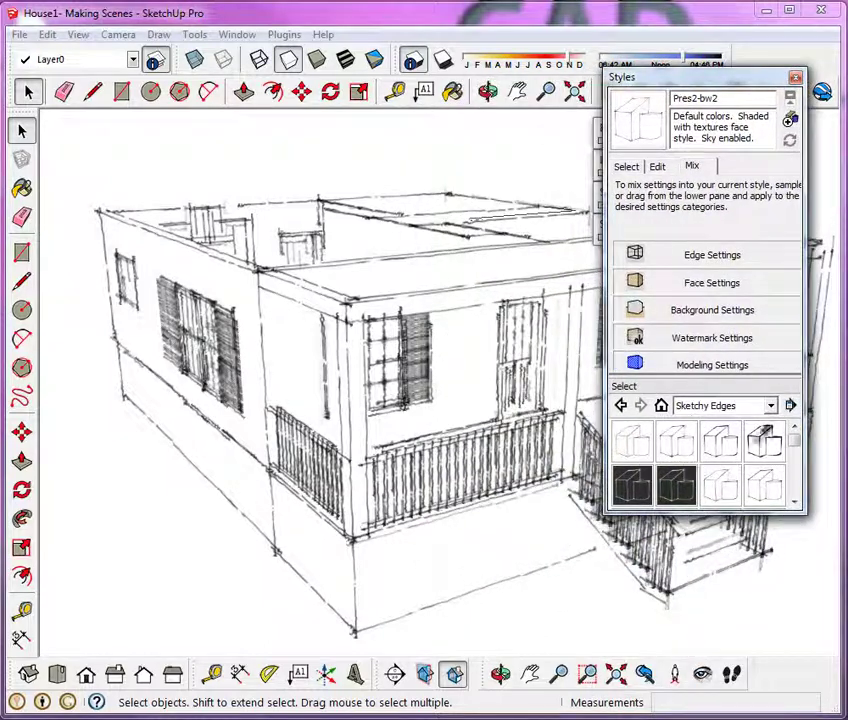
left_click_drag(794, 449, 797, 470)
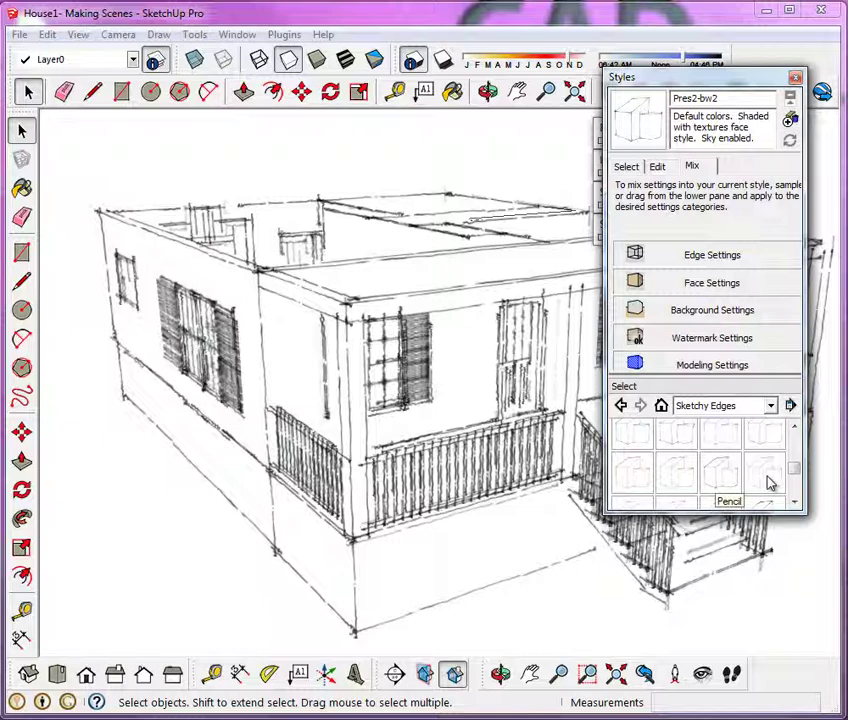
mouse_move(770, 484)
left_mouse_down()
mouse_move(757, 416)
mouse_move(728, 364)
mouse_move(736, 318)
mouse_move(726, 255)
left_mouse_up()
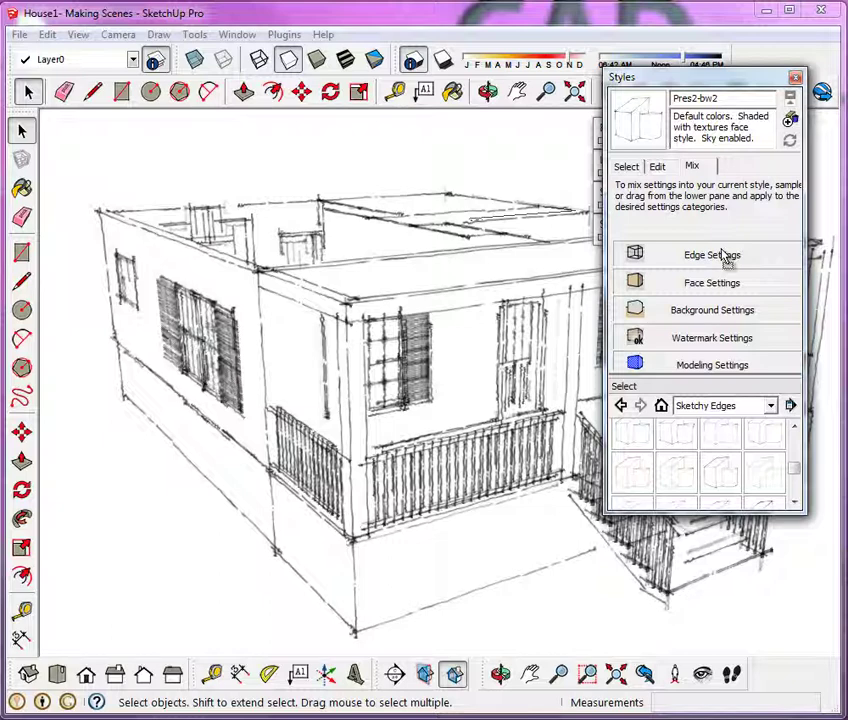
mouse_move(726, 257)
left_mouse_down()
mouse_move(738, 386)
mouse_move(768, 488)
mouse_move(777, 335)
mouse_move(724, 256)
left_mouse_up()
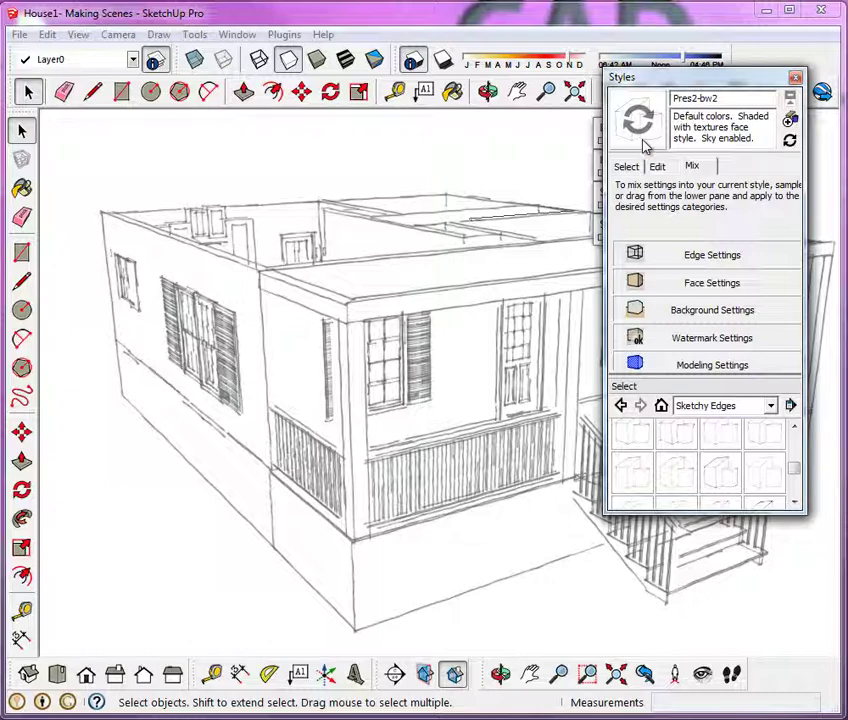
Step: Turn off Extension and Halo in the edge settings of Pres2-bw2, and try Profiles on and off
left_click(657, 166)
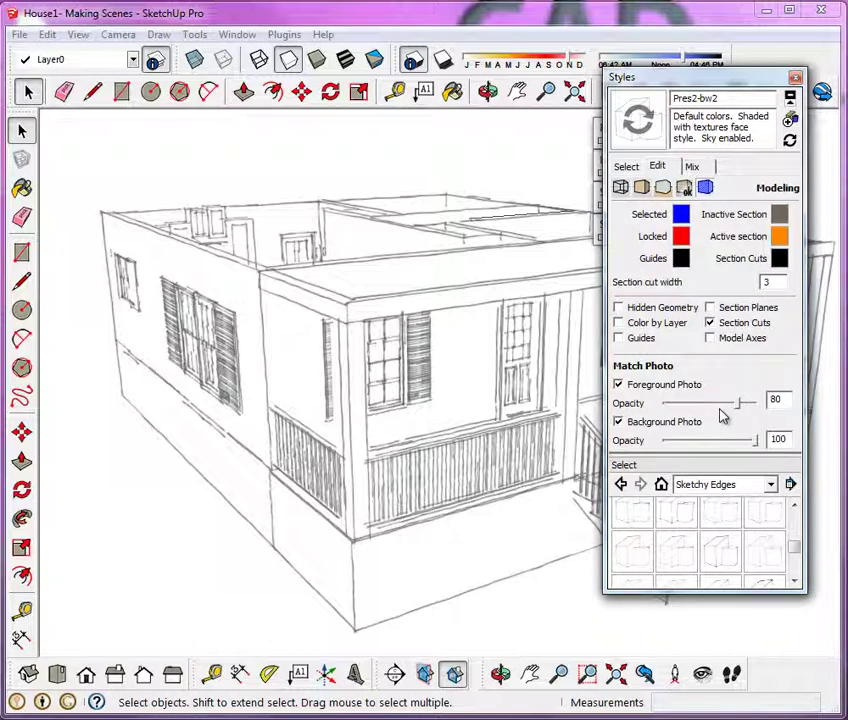
left_click(620, 188)
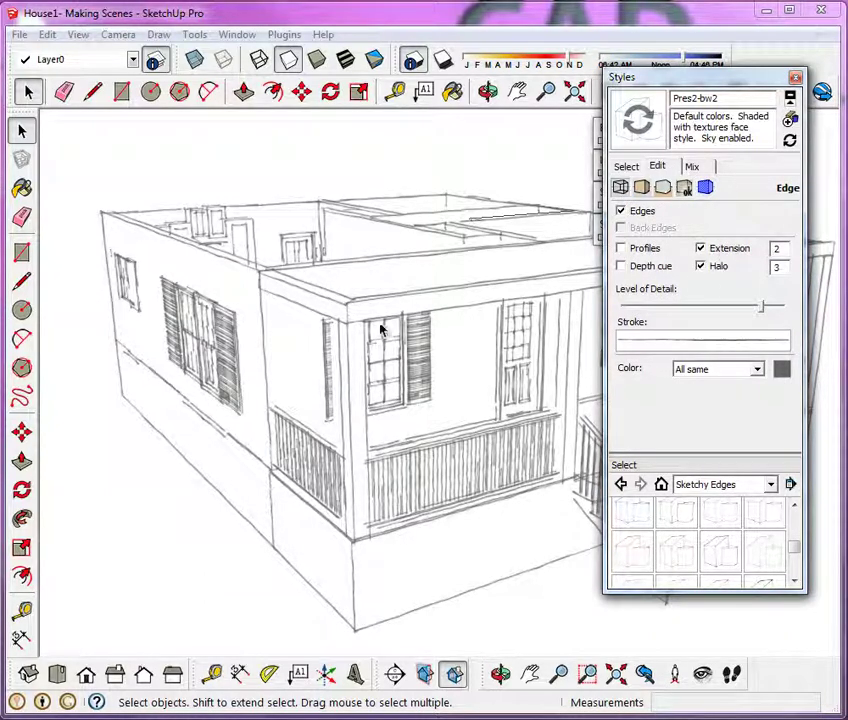
left_click(701, 249)
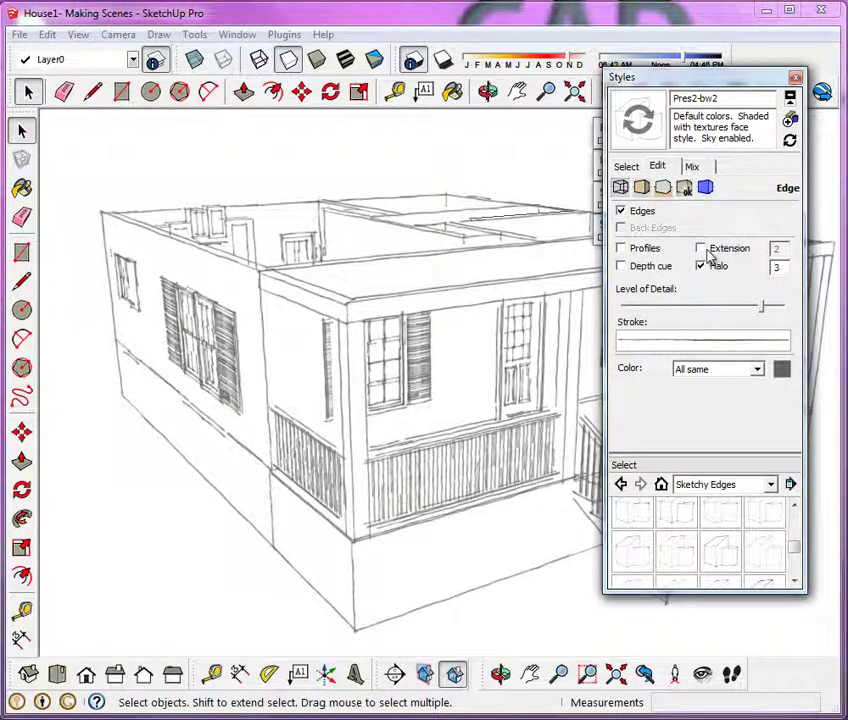
left_click(704, 267)
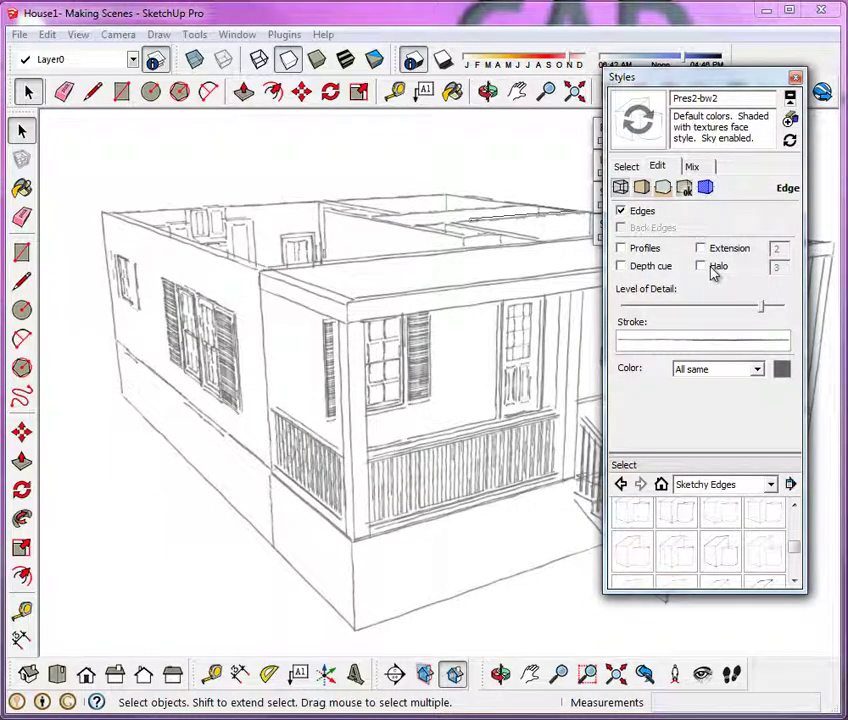
left_click(651, 252)
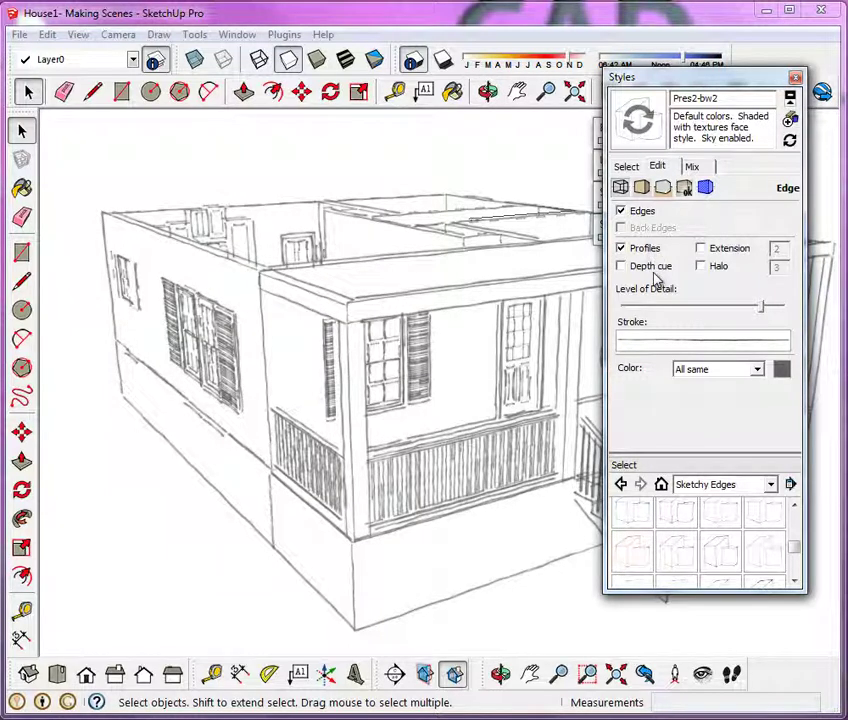
left_click(645, 250)
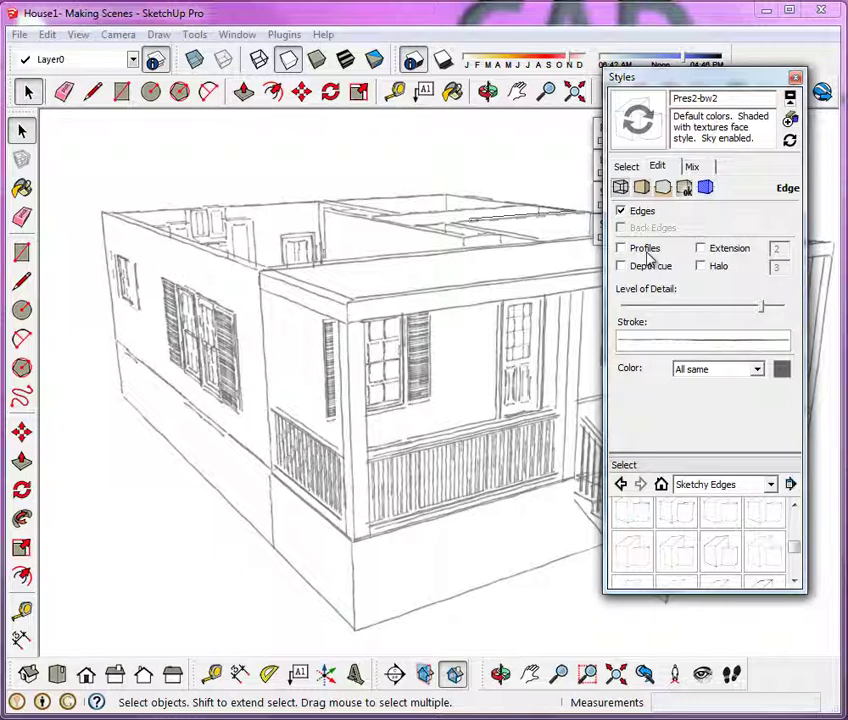
Step: Update the Pres2-bw2 style with its edge setting changes
left_click(646, 120)
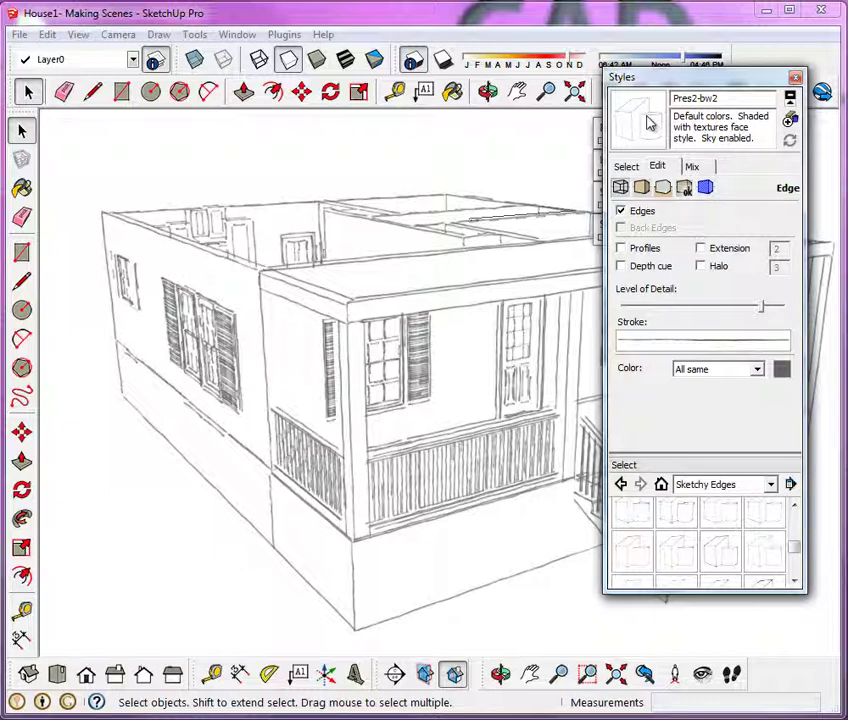
Step: Try an orange color on all edges of Pres2-bw2, and restore the saved style from the in-model styles
left_click(782, 369)
left_click(25, 415)
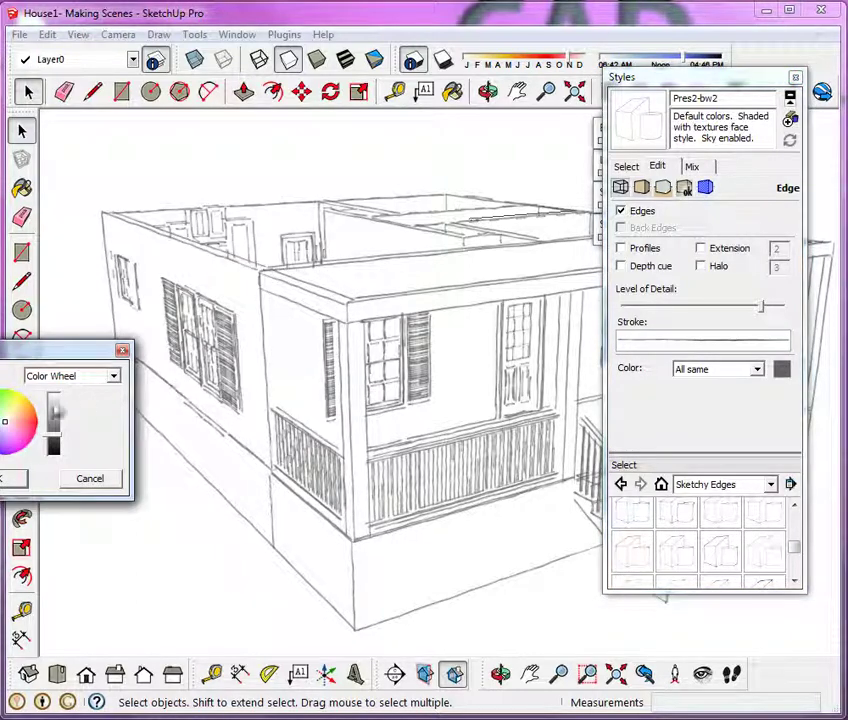
left_click(12, 478)
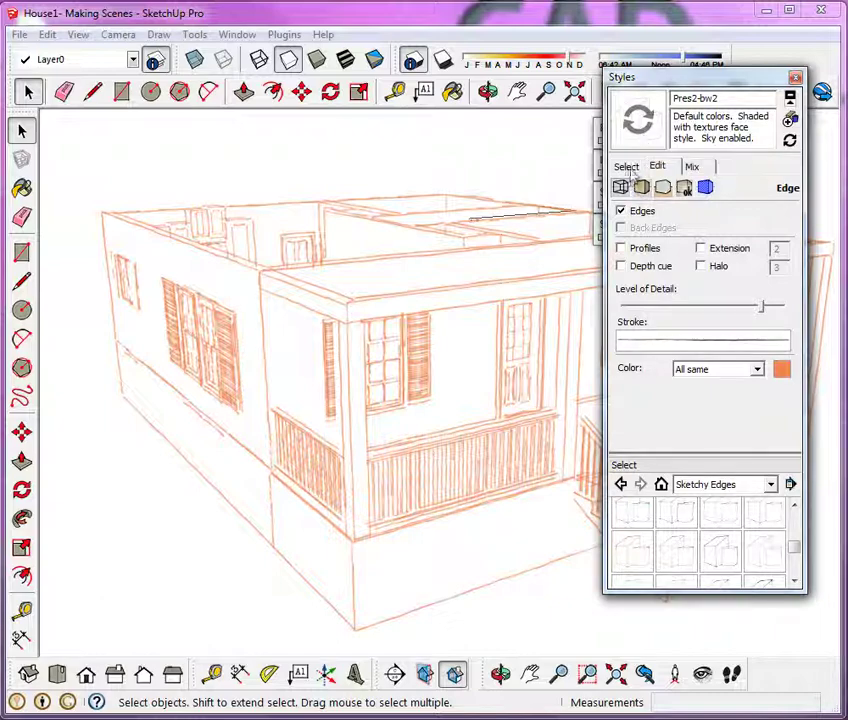
left_click(627, 167)
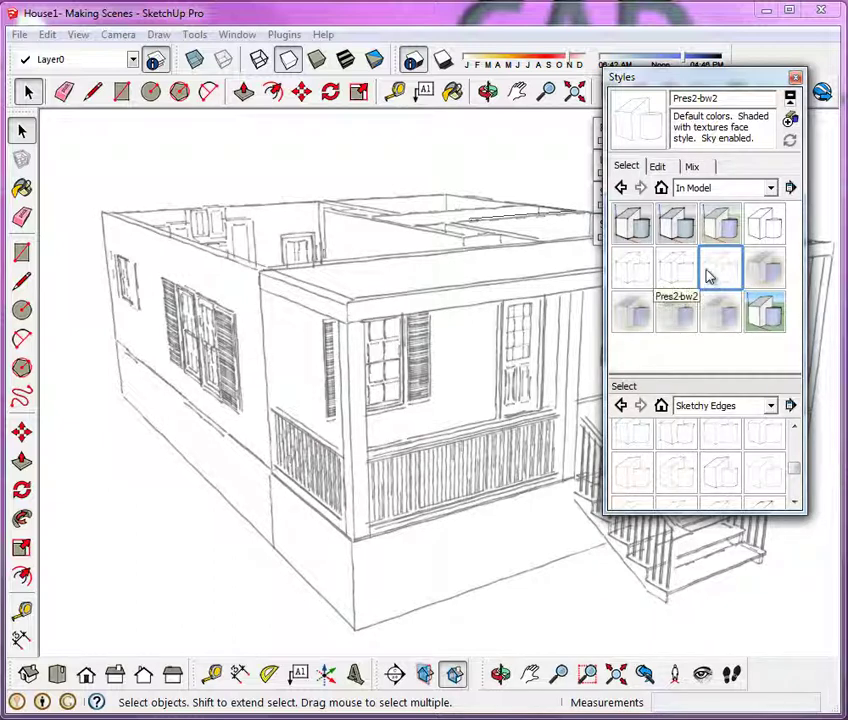
Step: Mix the edge settings of the Pen Blue style from Sketchy Edges into Pres2-bw2, and return to the in-model styles
left_click(694, 167)
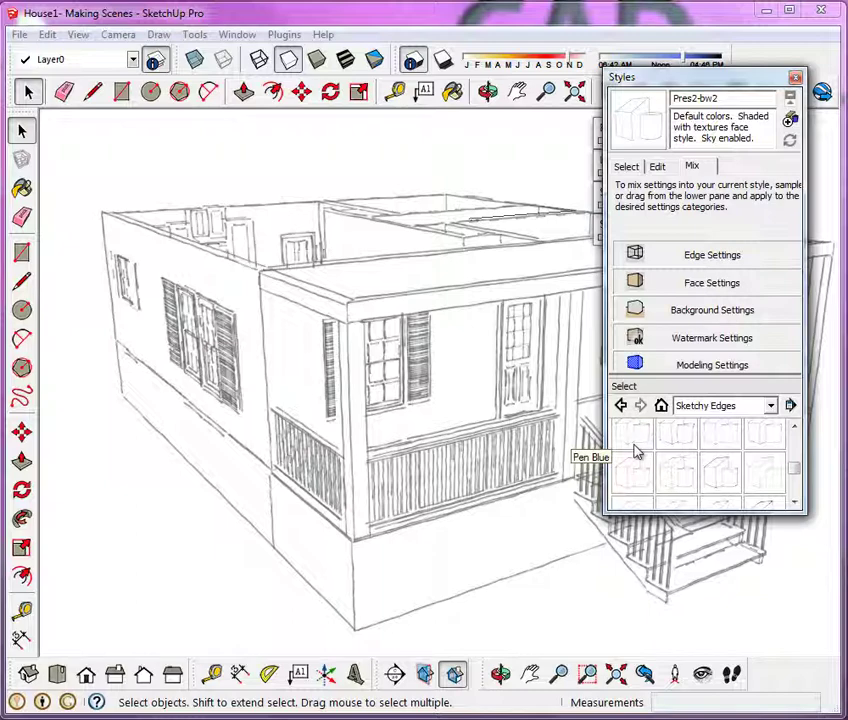
left_click(712, 258)
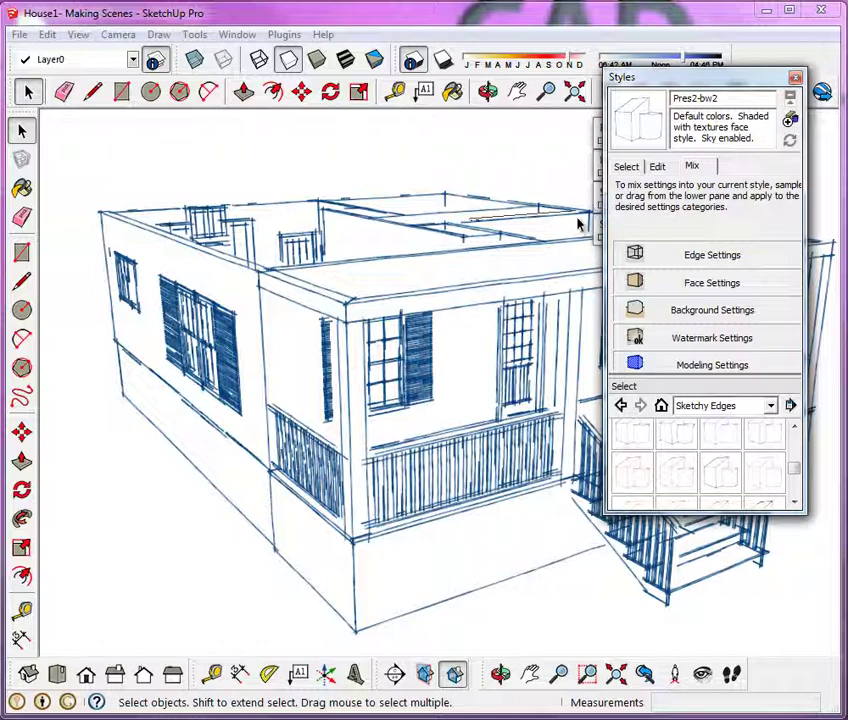
left_click(626, 166)
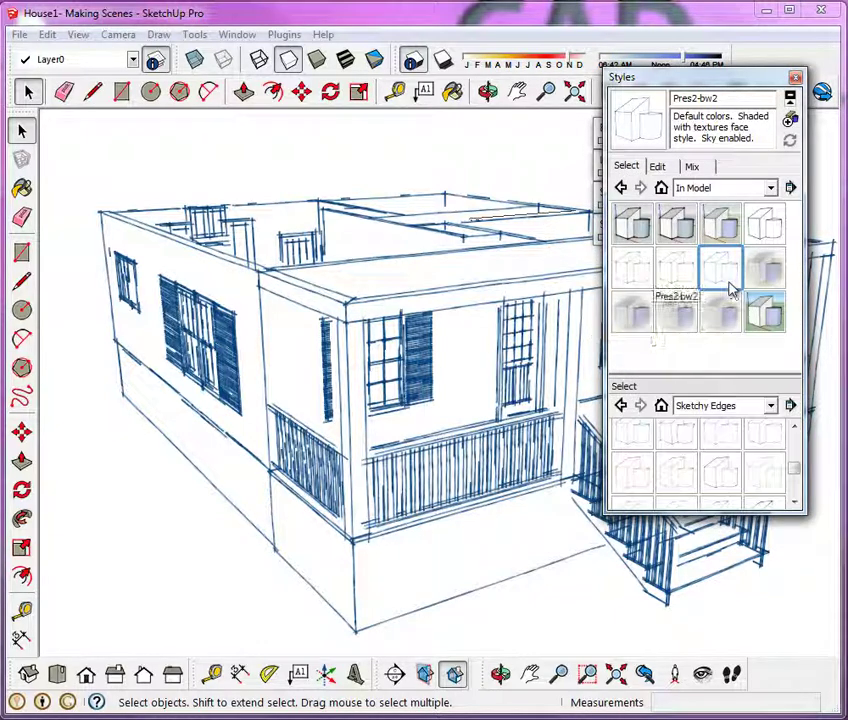
Step: Create a new style from Pres2-bw2 in the model, and rename it Pres2-fc2
left_click(791, 120)
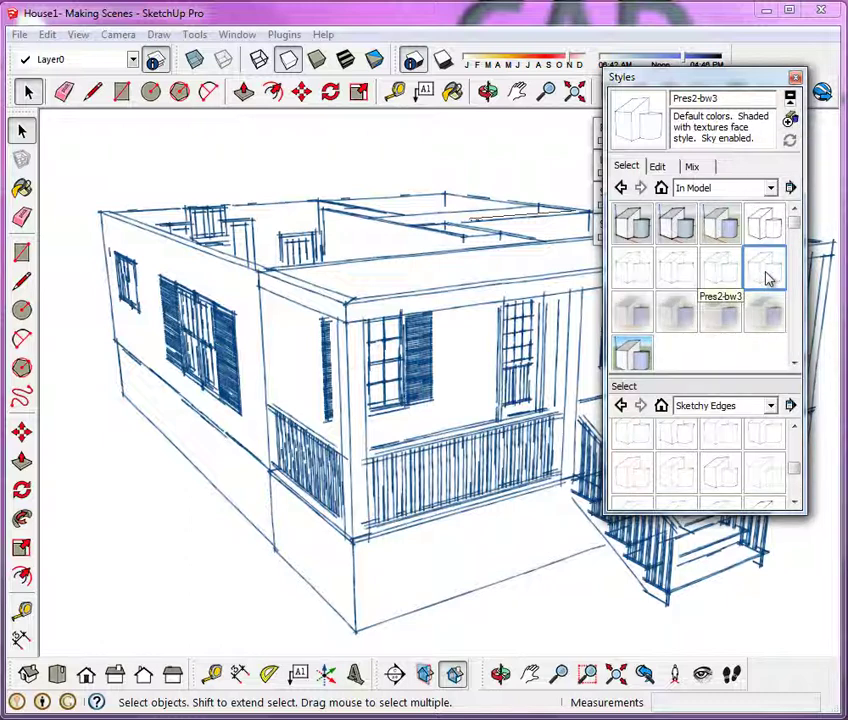
left_click(736, 103)
triple_click(720, 99)
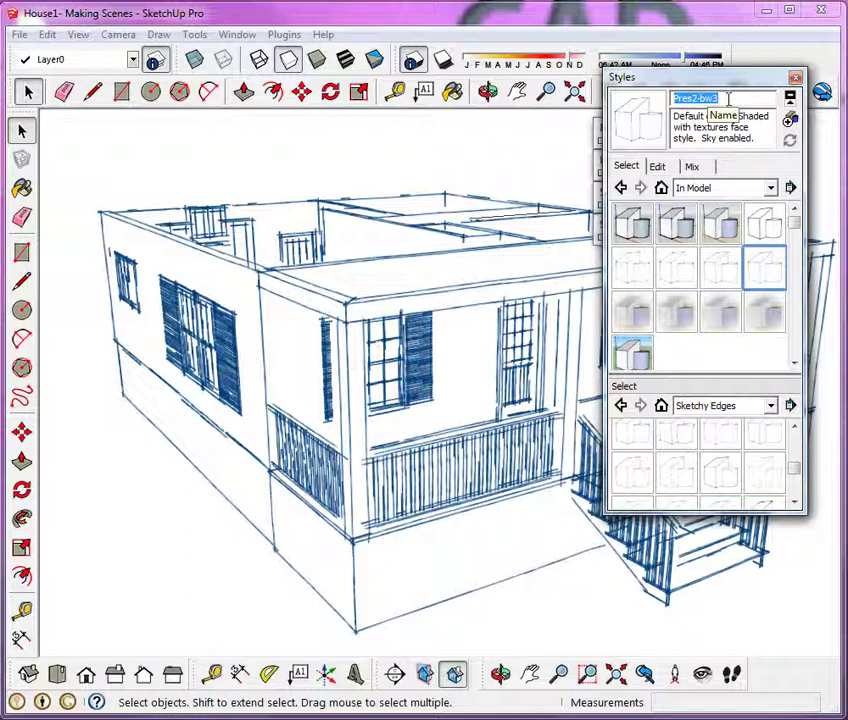
double_click(712, 99)
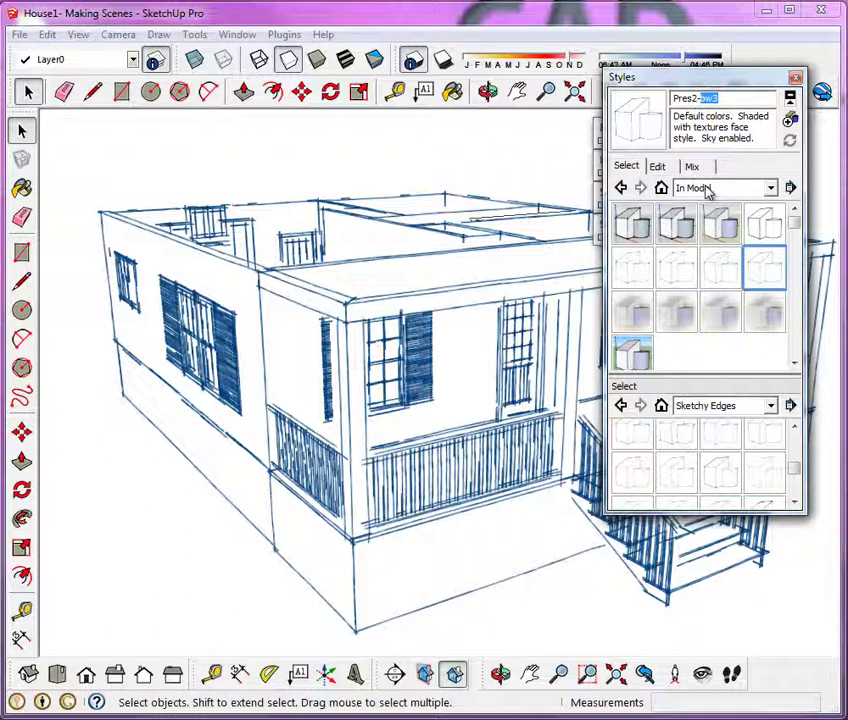
type("fc2")
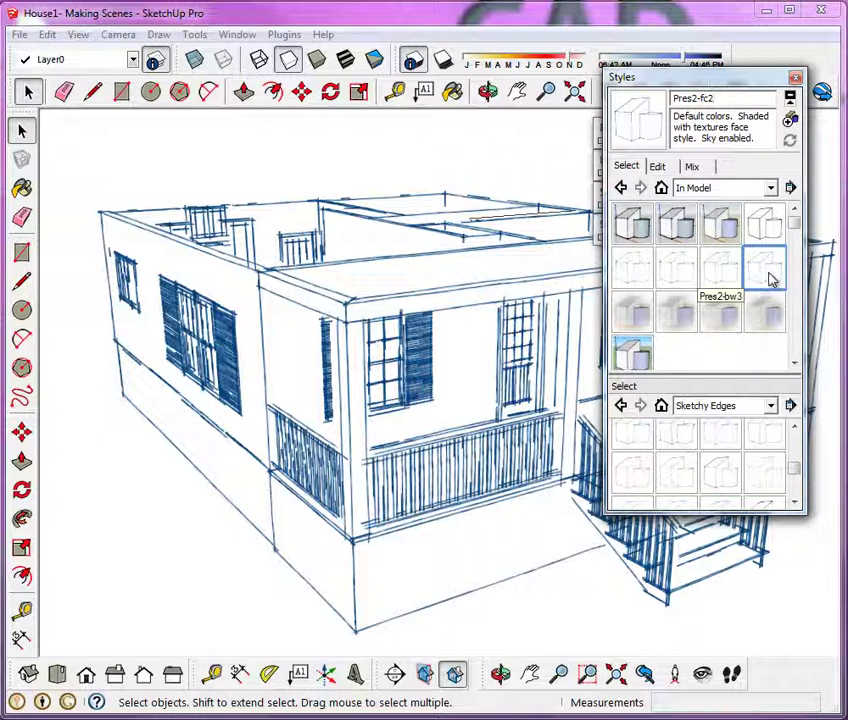
Step: Set the face style of Pres2-fc2 to shaded with textures, check the house from several angles, and update the style
left_click(657, 166)
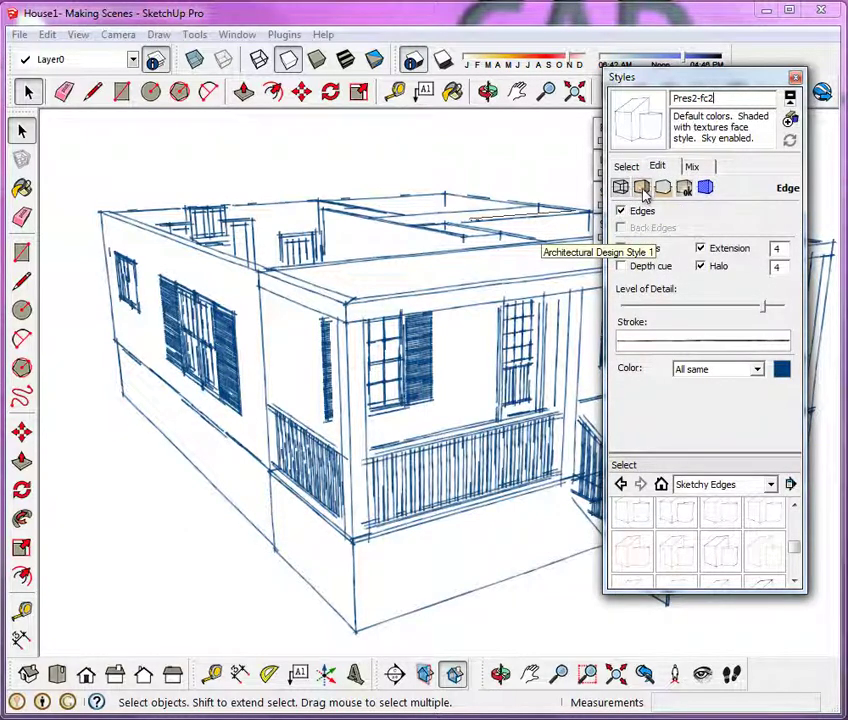
left_click(642, 189)
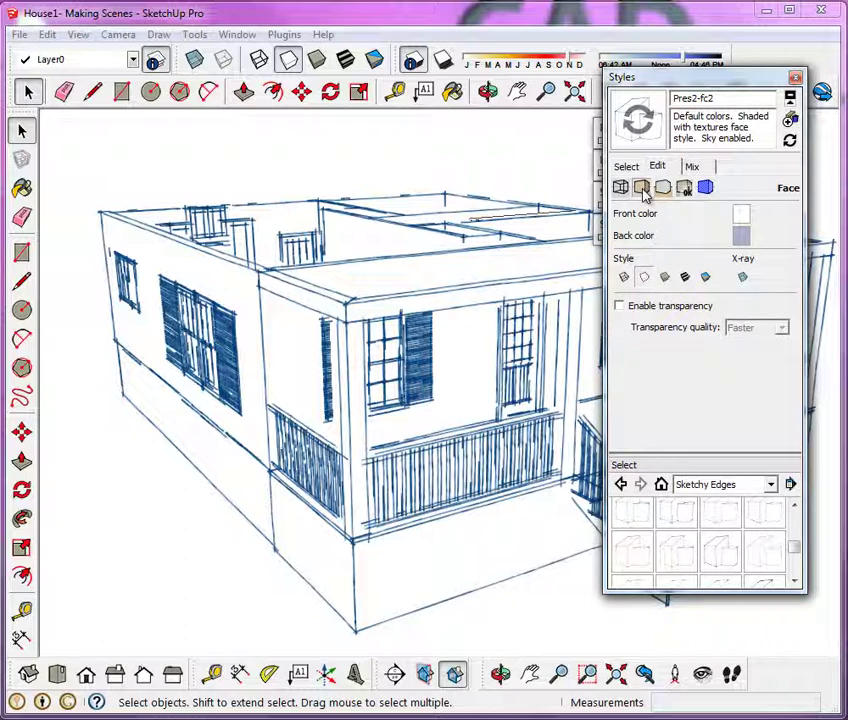
left_click(686, 281)
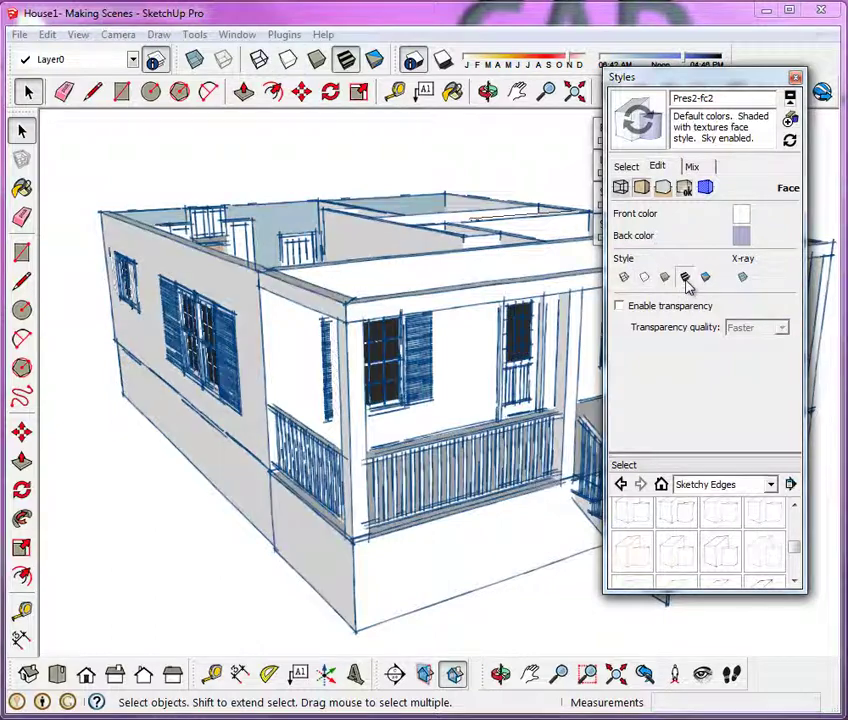
mouse_move(540, 330)
middle_mouse_down()
mouse_move(507, 341)
mouse_move(441, 447)
mouse_move(443, 470)
middle_mouse_up()
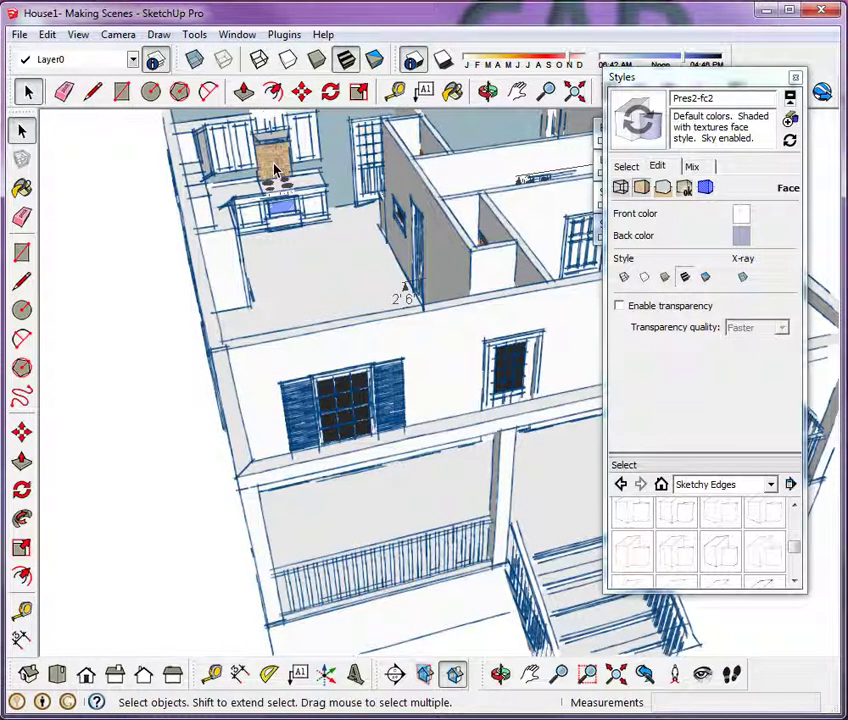
left_click(684, 188)
middle_click_drag(441, 405, 330, 375)
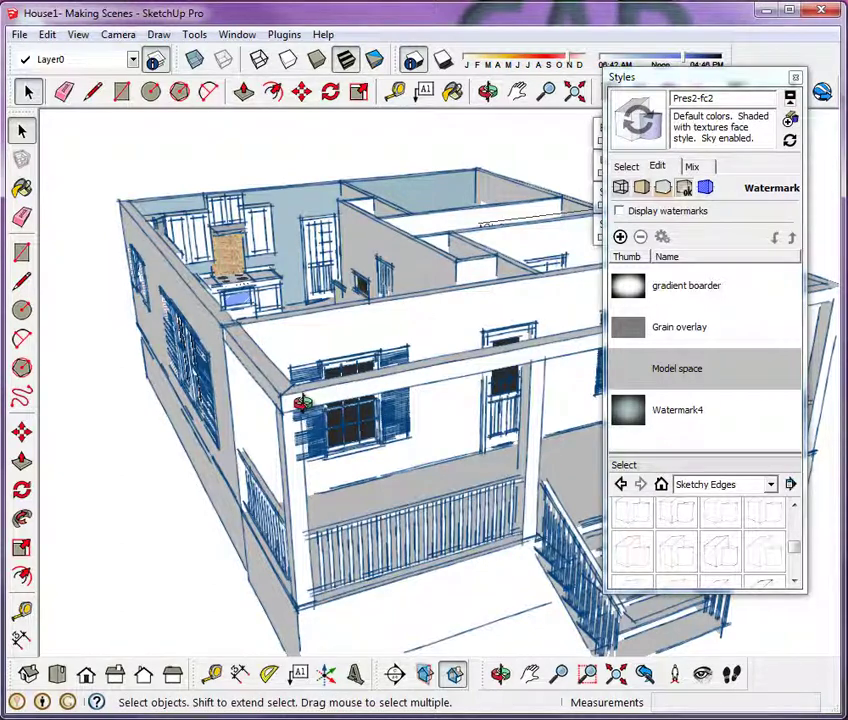
middle_click_drag(300, 400, 325, 283)
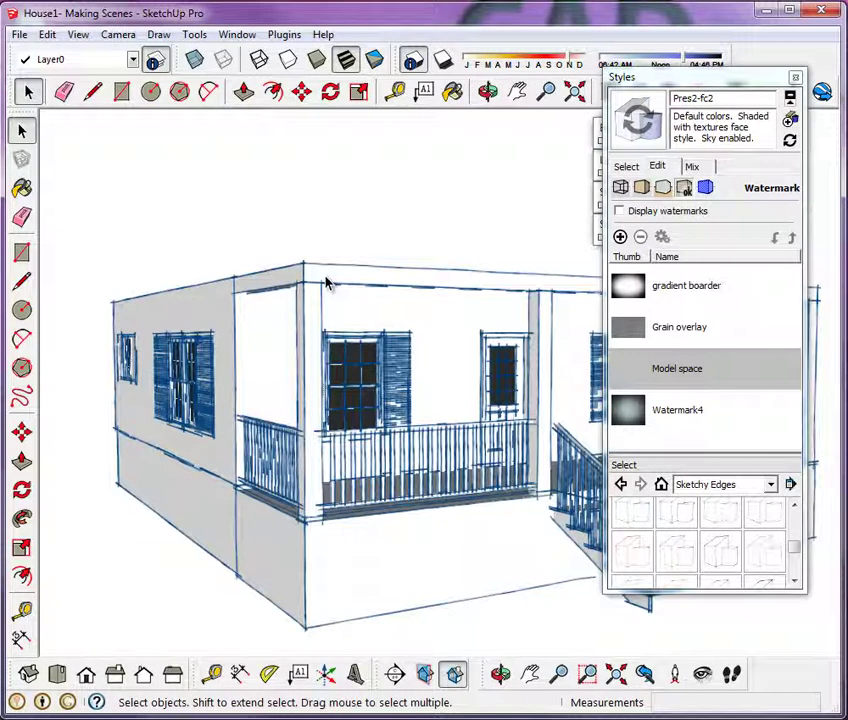
left_click(641, 122)
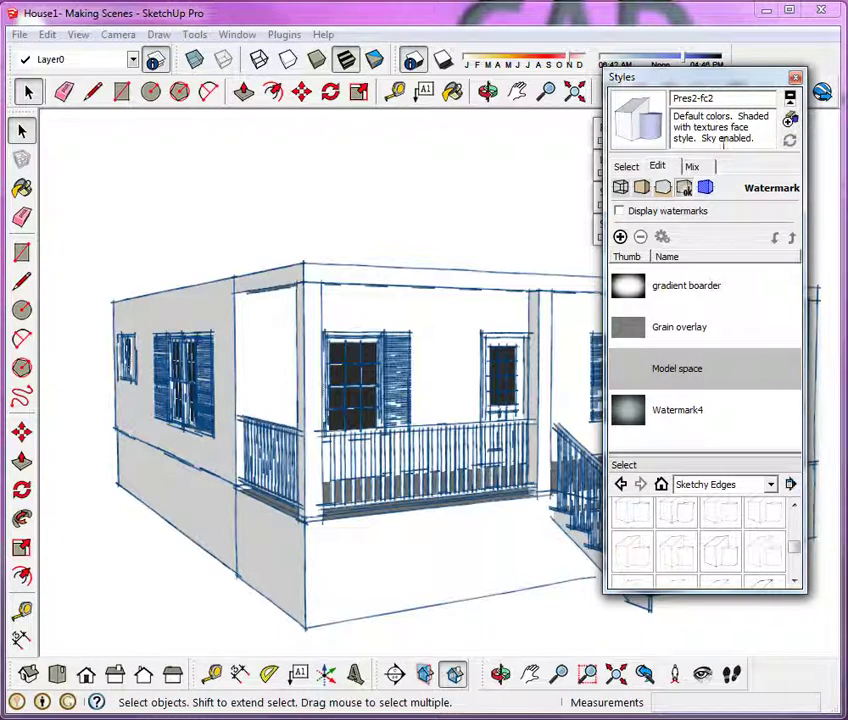
Step: Turn on Sky and Ground in the background settings of Pres2-fc2
left_click(662, 190)
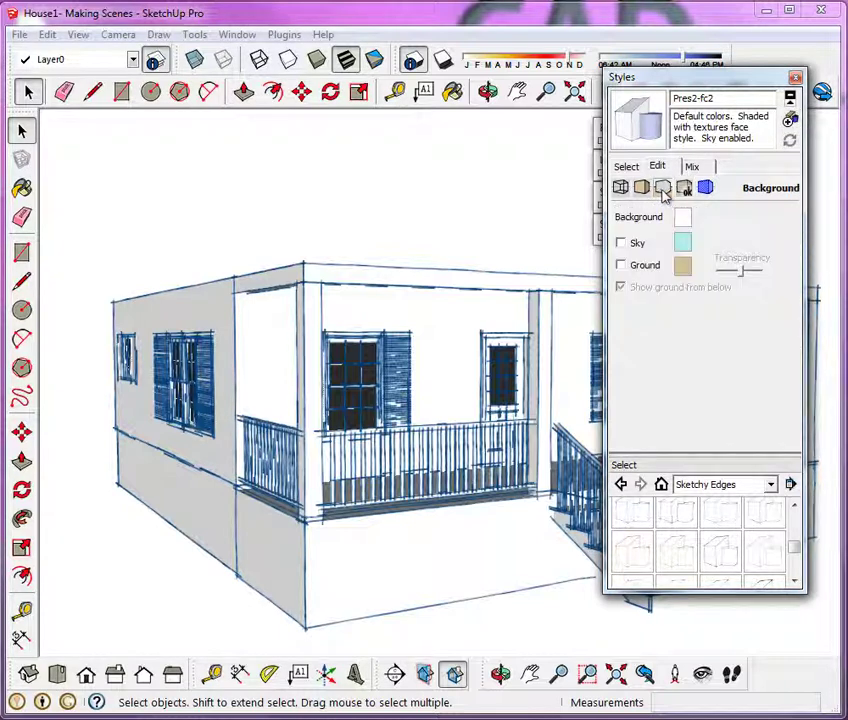
left_click(636, 244)
left_click(645, 270)
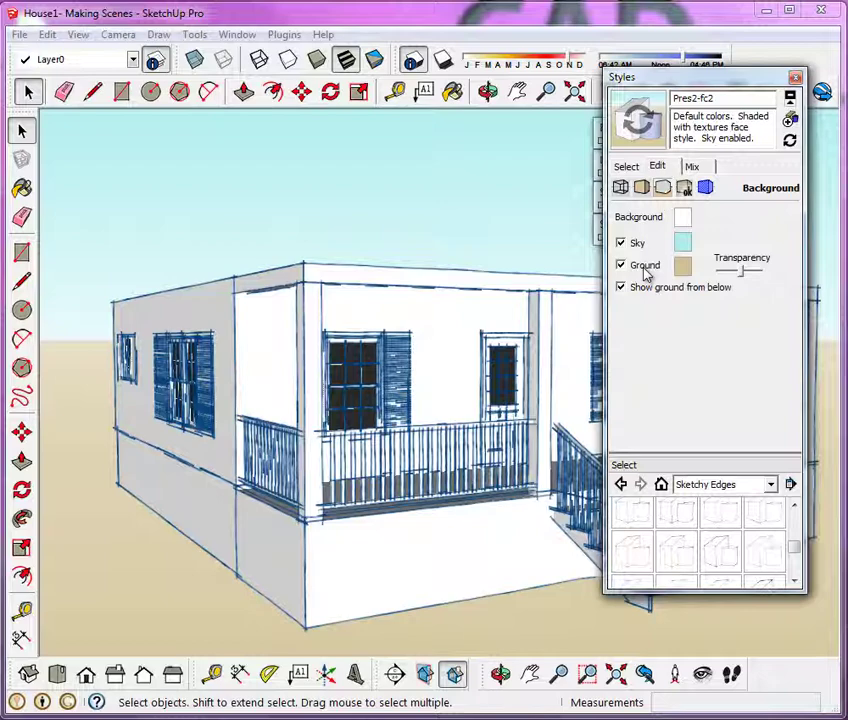
Step: Try the background of the blue-sky, green-ground style from Default Styles on Pres2-fc2, and replace it with the Earth Modeling background settings
left_click(693, 167)
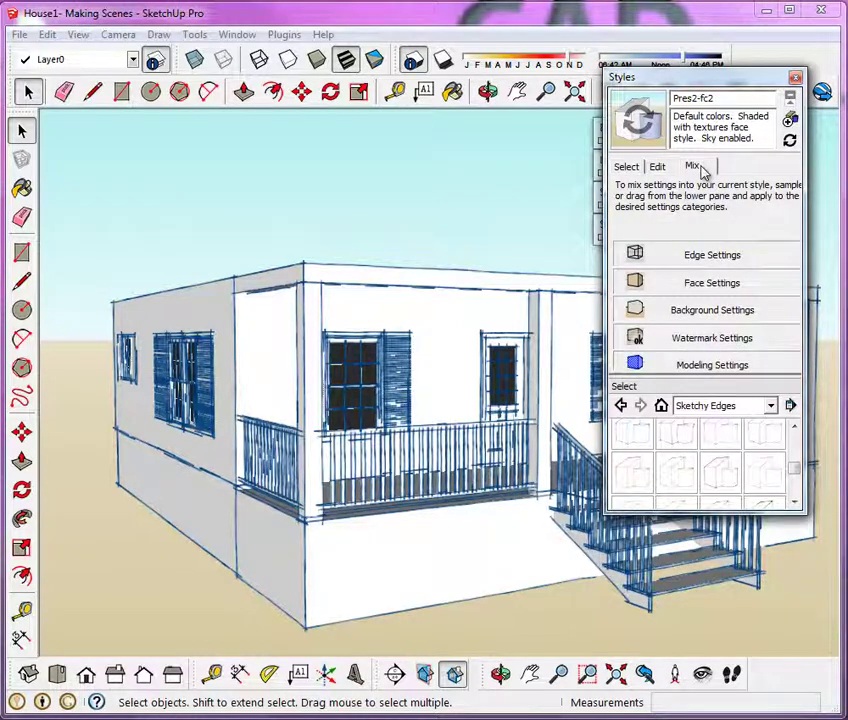
left_click(772, 407)
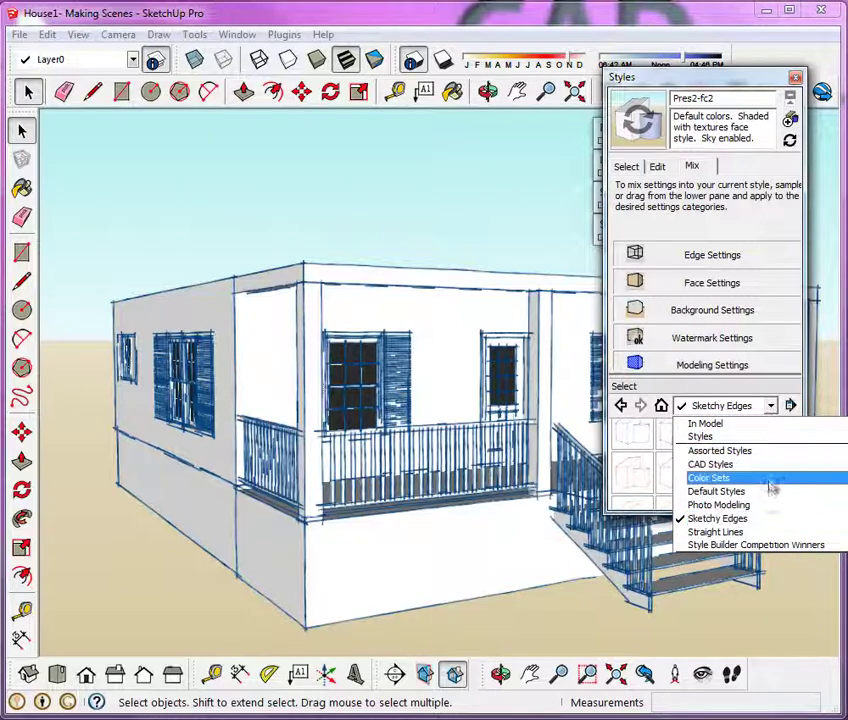
left_click(718, 492)
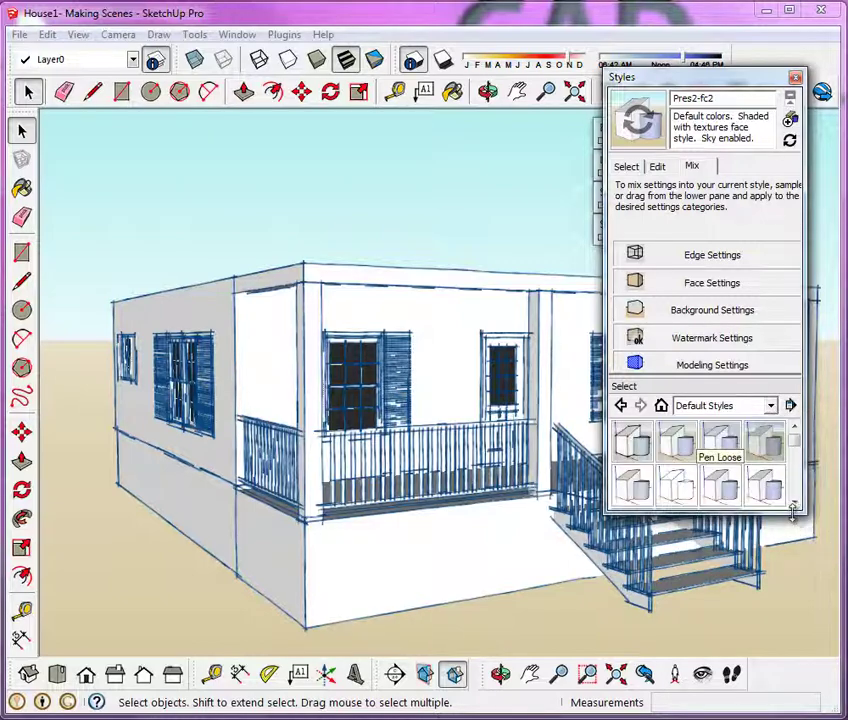
left_click_drag(793, 510, 795, 594)
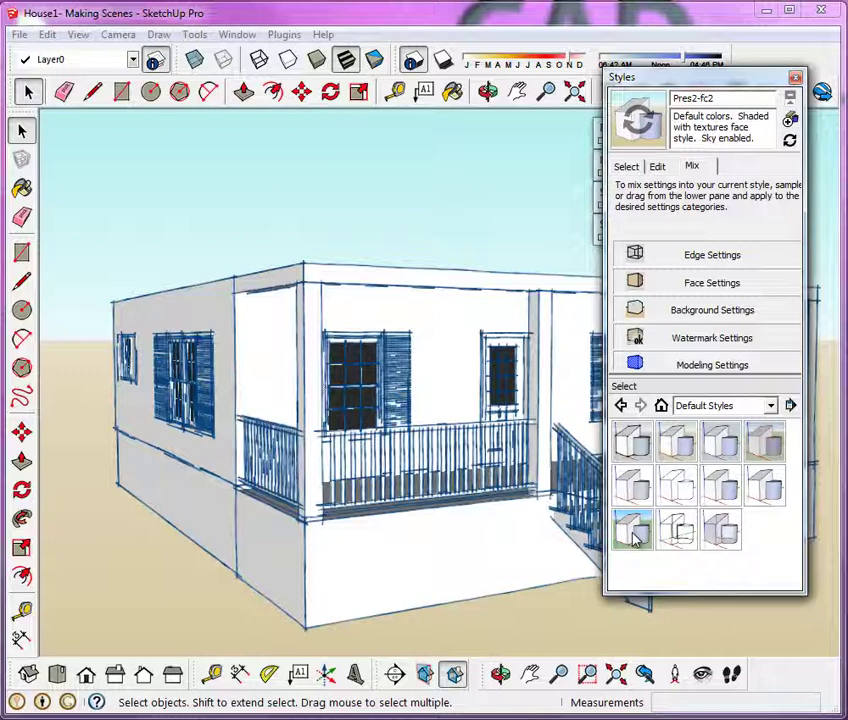
left_click_drag(634, 538, 720, 316)
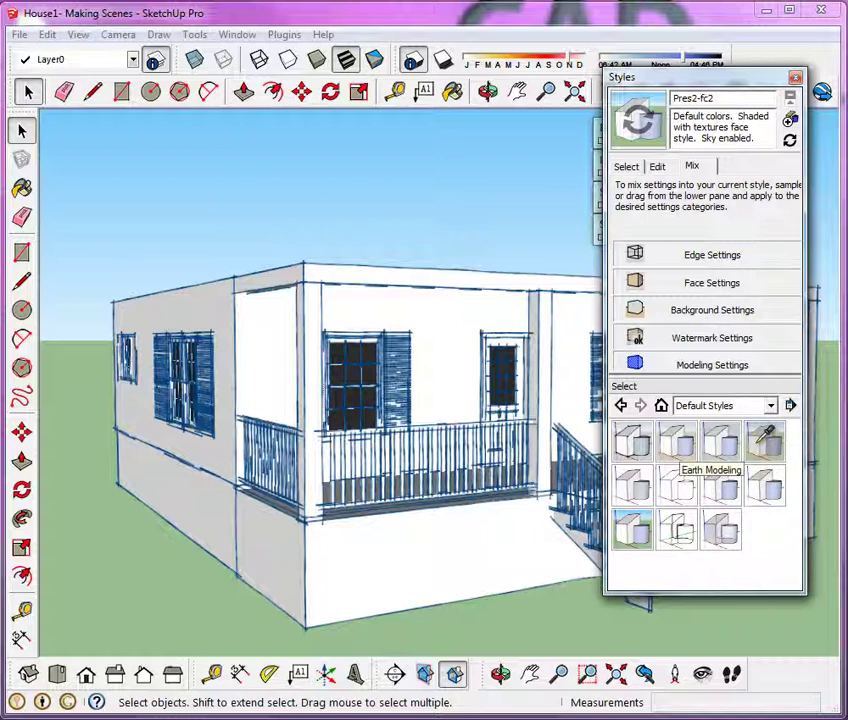
left_click(744, 310)
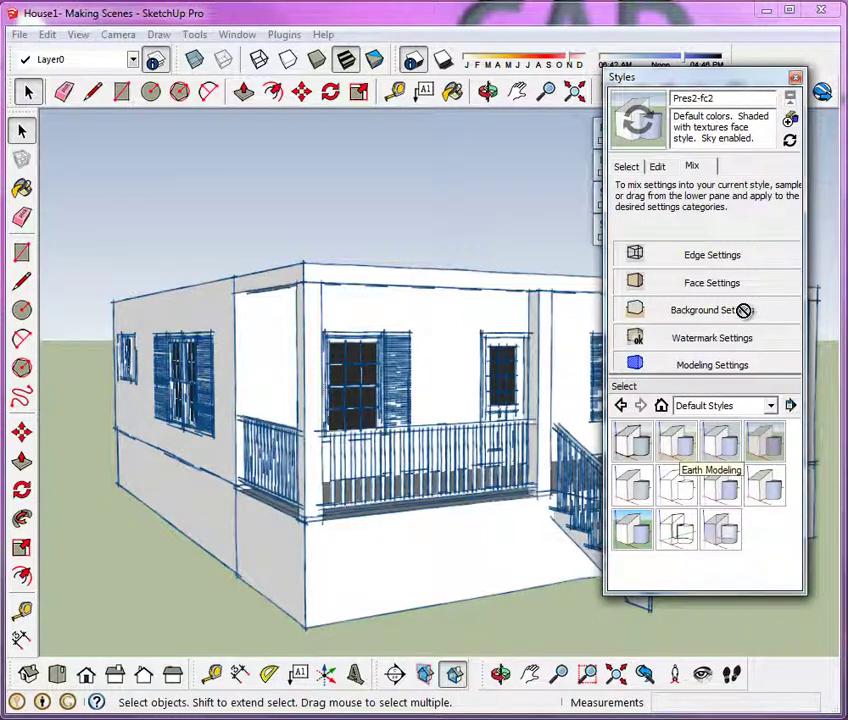
Step: Show the Assorted Styles collection as the source for mixing settings into Pres2-fc2
left_click(731, 406)
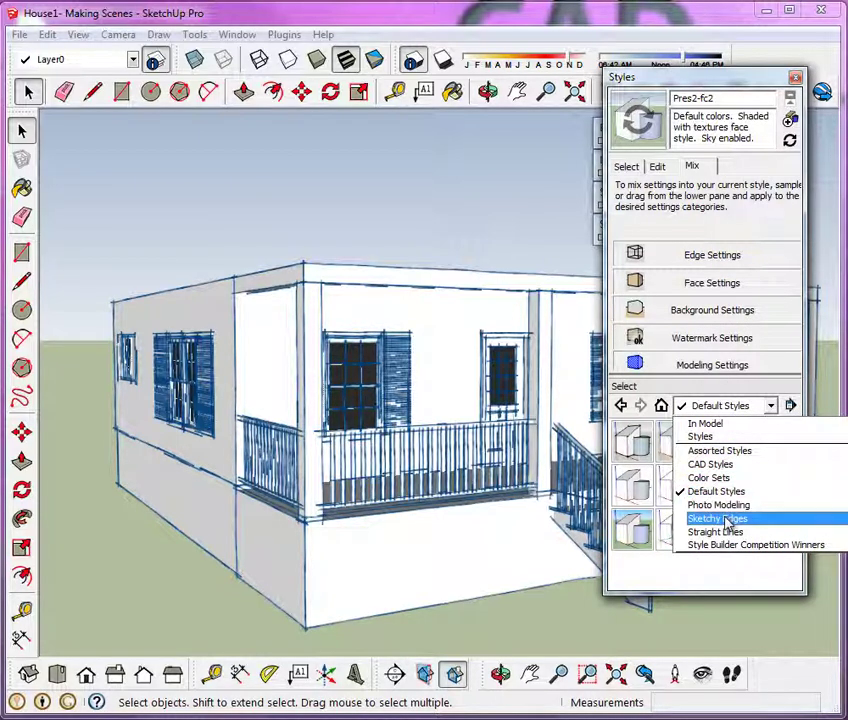
left_click(717, 450)
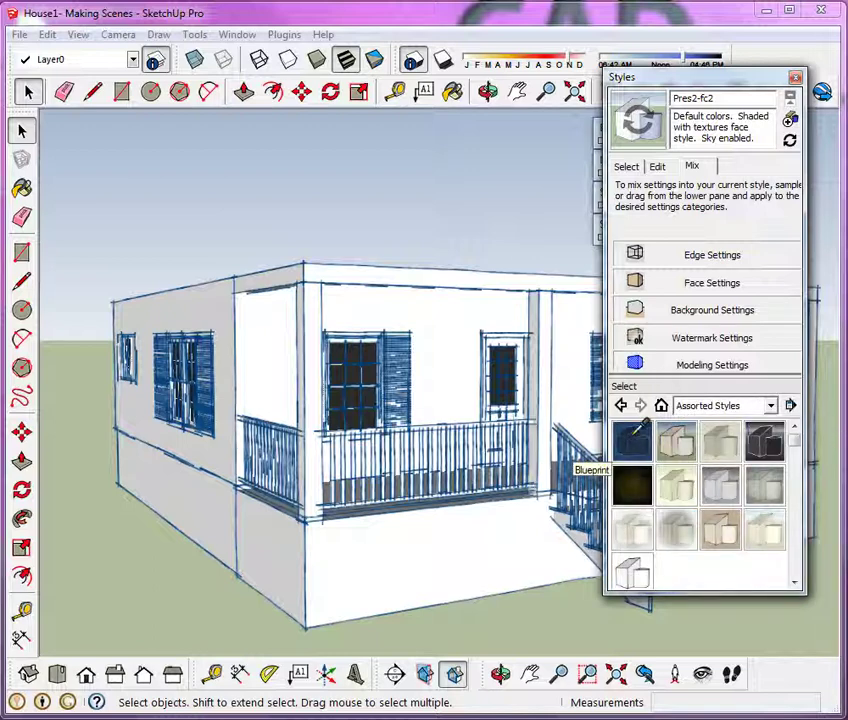